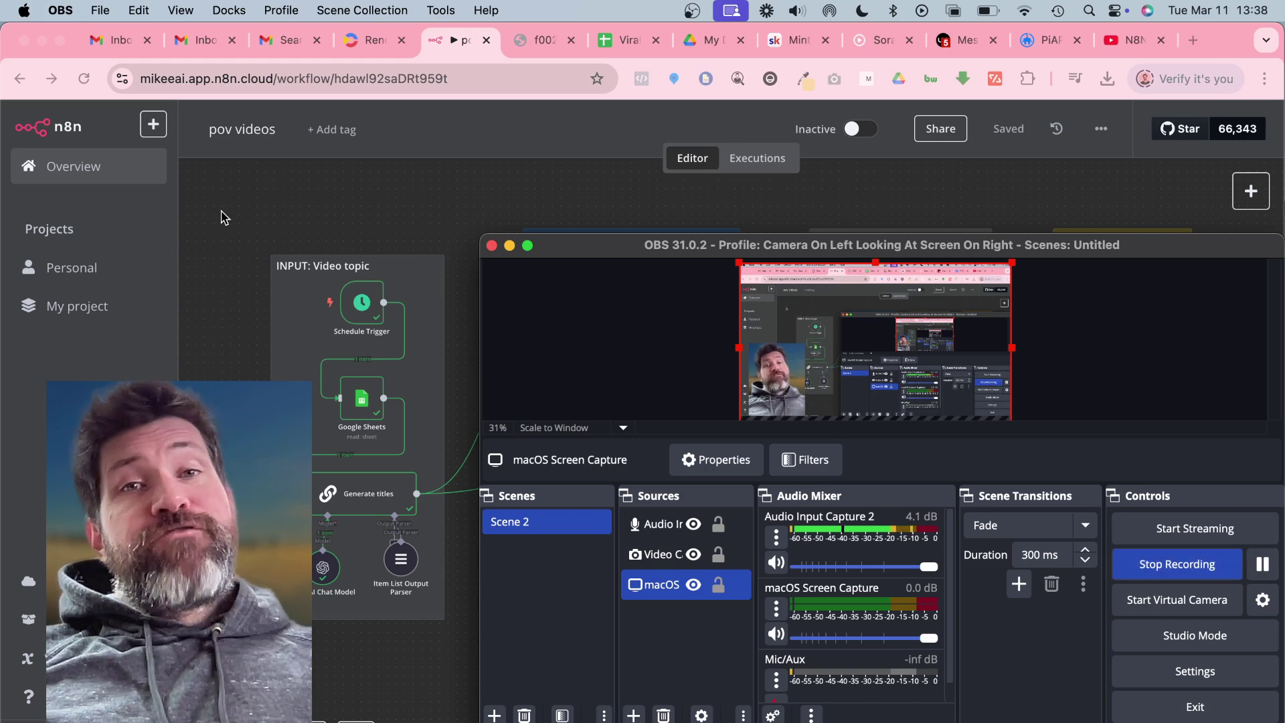
- Bring the n8n 'pov videos' workflow editor in front of OBS
{"action": "left_click", "coordinate": [223, 216]}
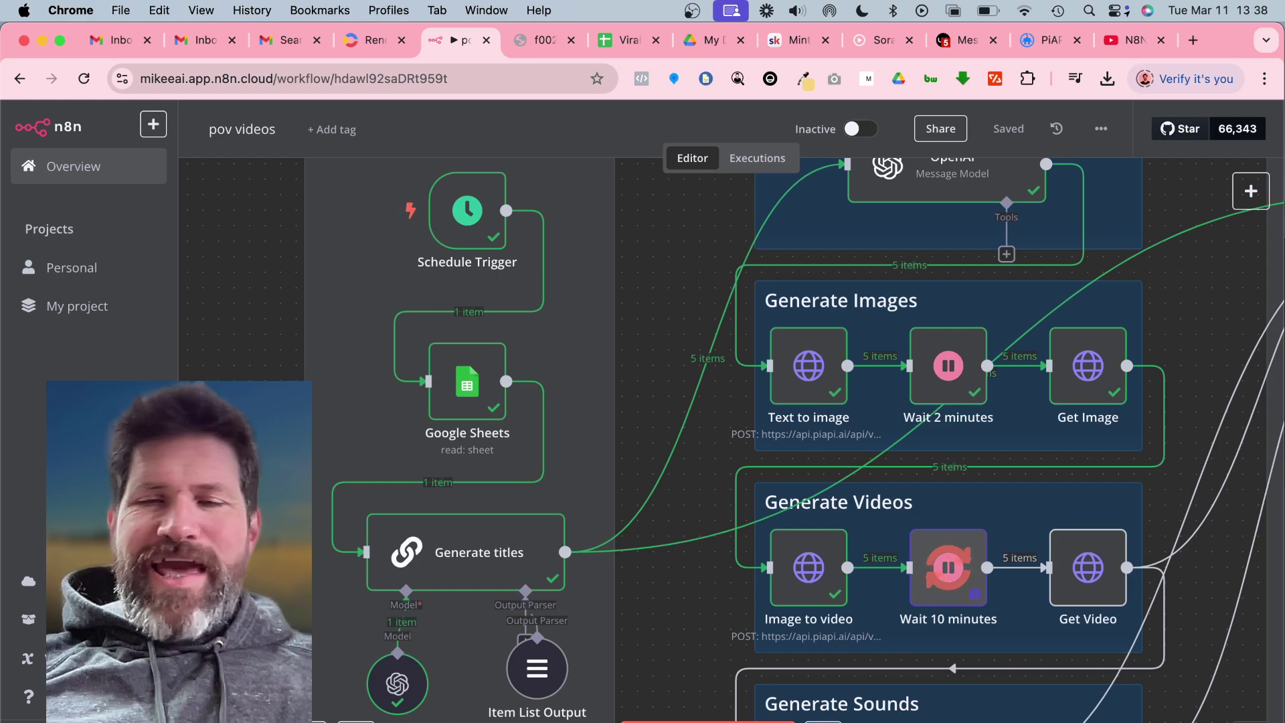
{"action": "scroll", "coordinate": [703, 401], "scroll_direction": "down", "scroll_amount": 5}
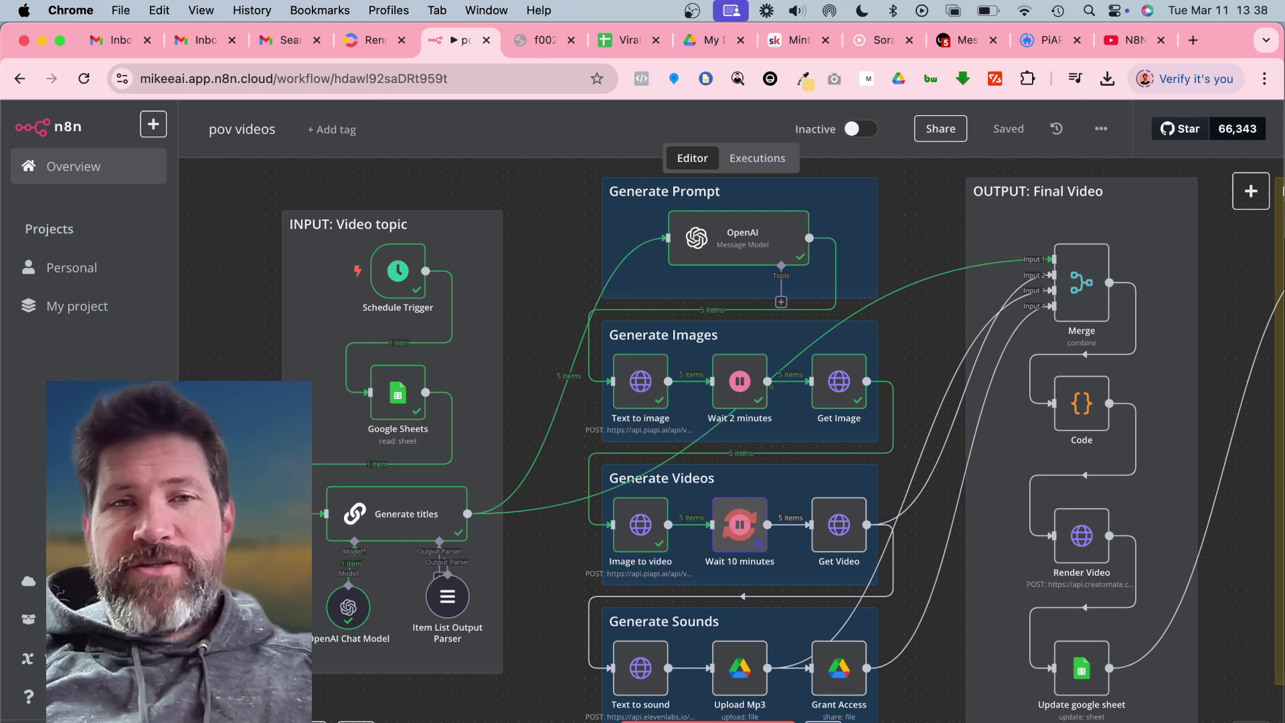
{"action": "scroll", "coordinate": [742, 442], "scroll_direction": "down", "scroll_amount": 3}
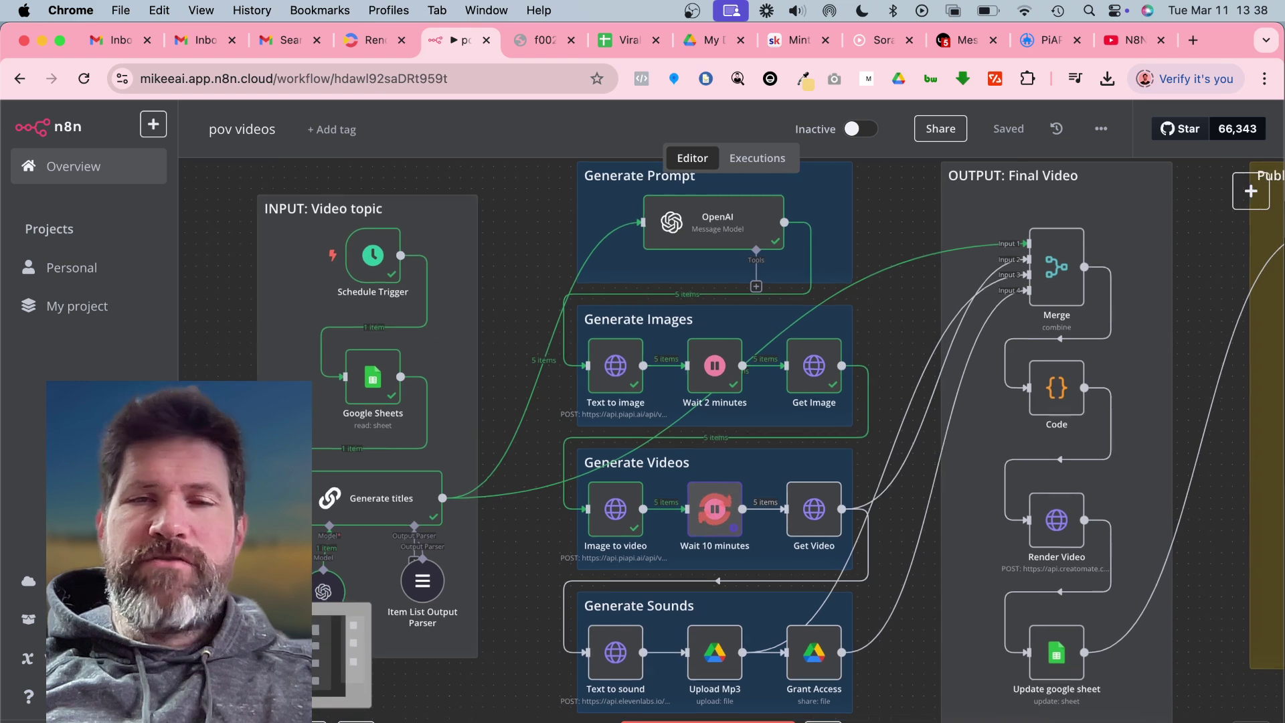
{"action": "scroll", "coordinate": [743, 443], "scroll_direction": "up", "scroll_amount": 2}
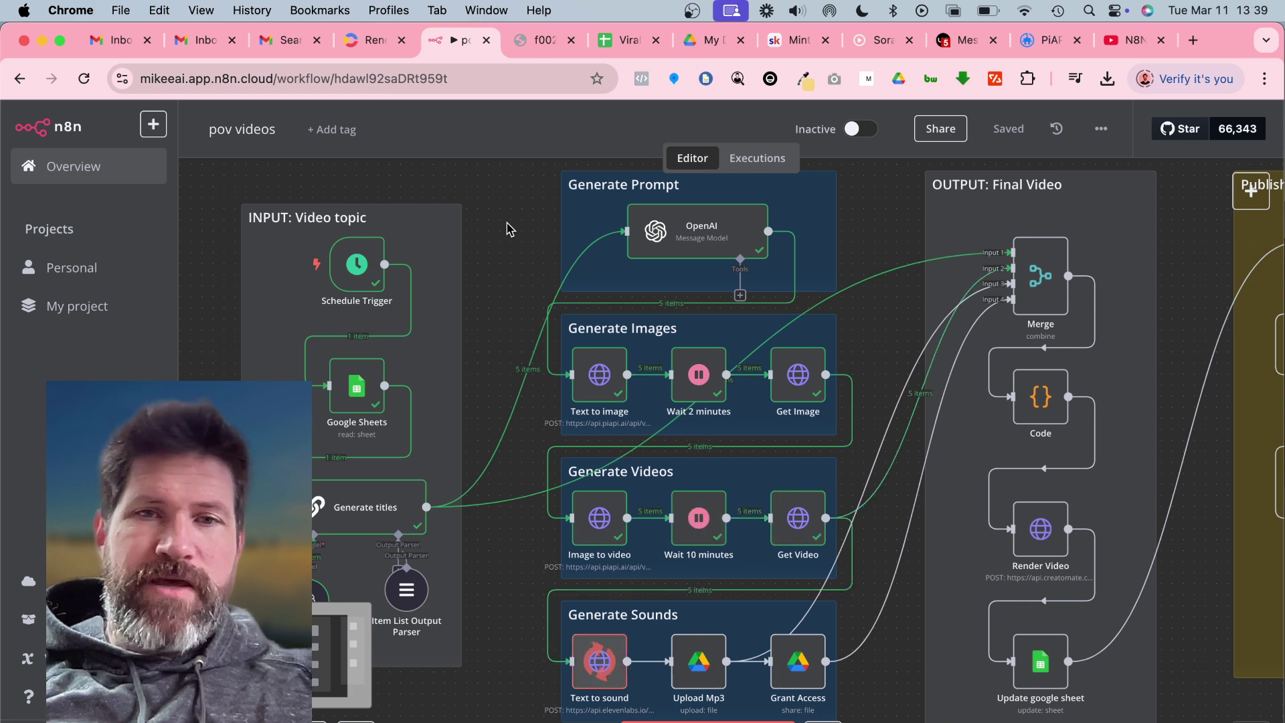
{"action": "scroll", "coordinate": [509, 229], "scroll_direction": "down", "scroll_amount": 1}
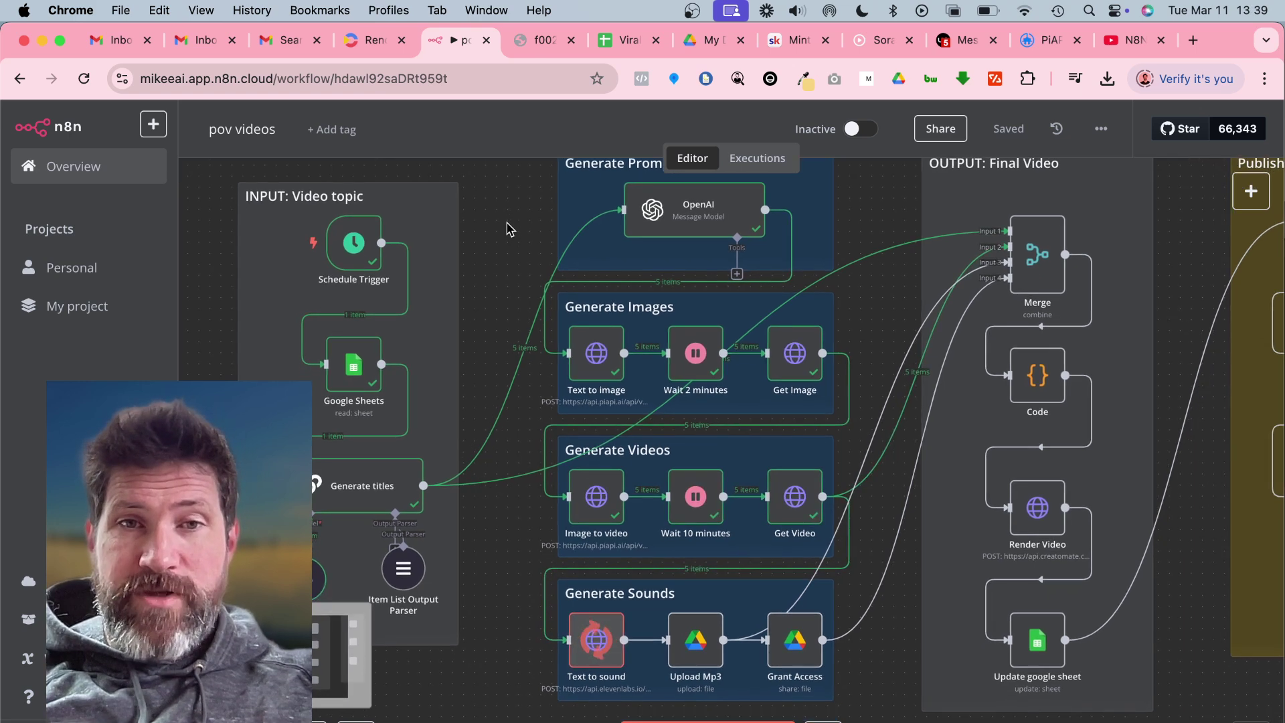
{"action": "scroll", "coordinate": [510, 229], "scroll_direction": "down", "scroll_amount": 1}
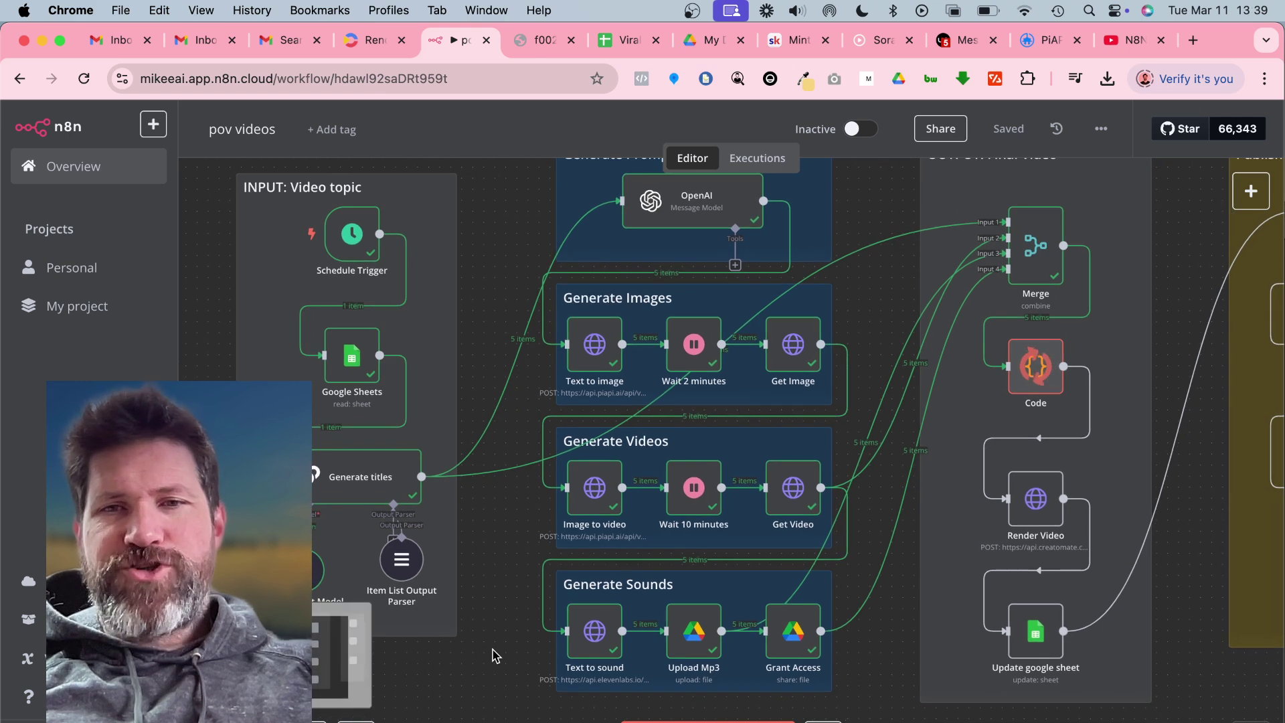
- Pan the canvas toward the Merge, Code and final video output steps as the run proceeds
{"action": "left_click_drag", "start_coordinate": [493, 656], "coordinate": [428, 669]}
- Follow the run through Render Video and the sheet update, then pan back to Video topic
{"action": "left_click_drag", "start_coordinate": [810, 626], "coordinate": [754, 622]}
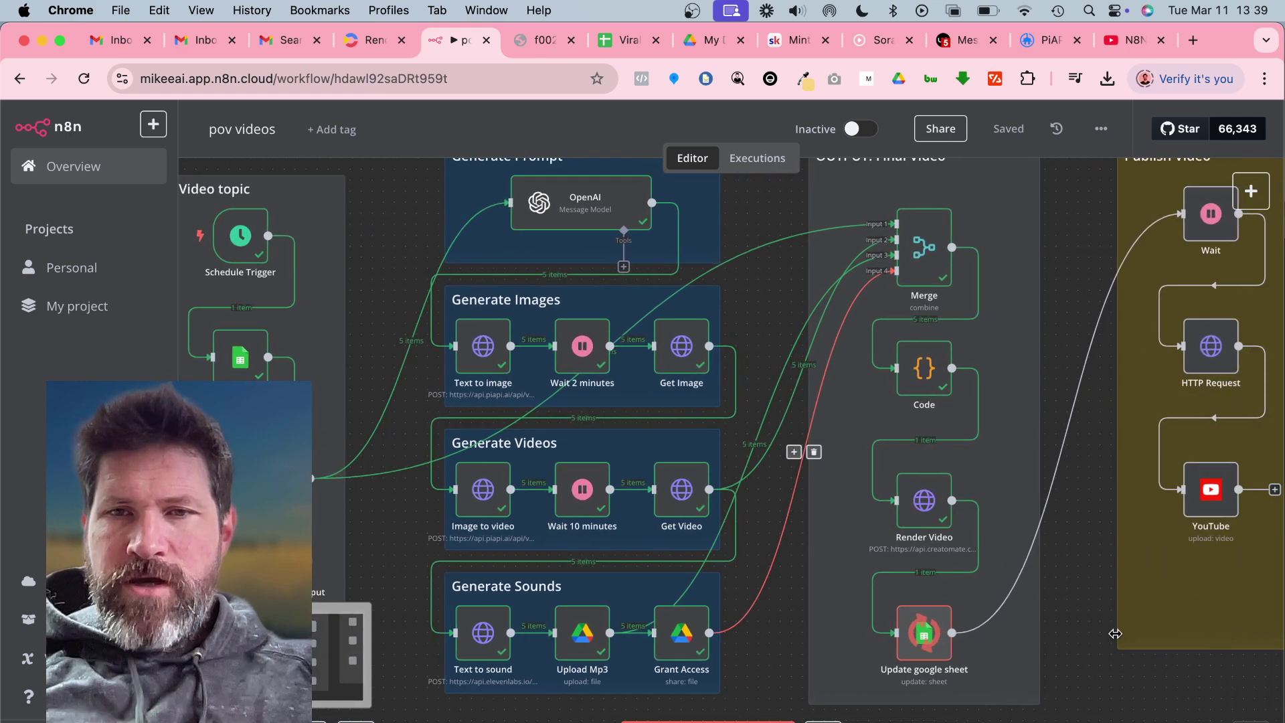
{"action": "left_click_drag", "start_coordinate": [1115, 633], "coordinate": [1010, 642]}
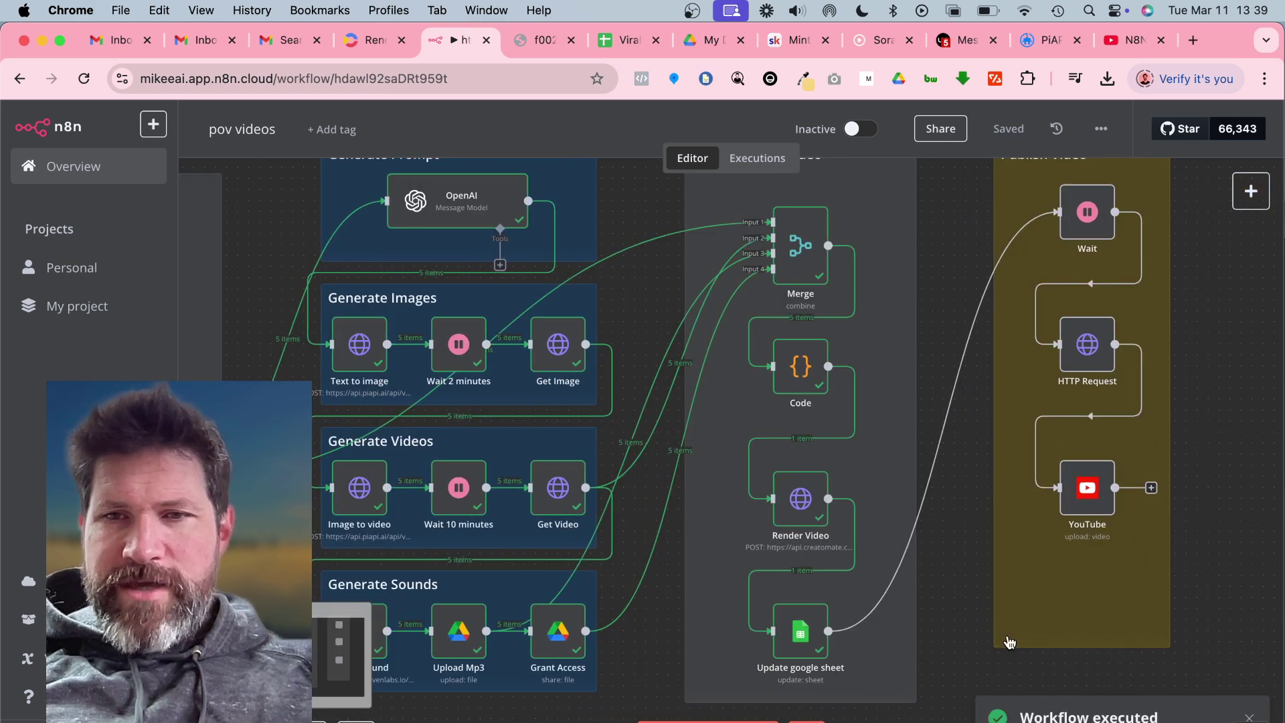
{"action": "scroll", "coordinate": [1004, 602], "scroll_direction": "up", "scroll_amount": 3}
{"action": "scroll", "coordinate": [999, 572], "scroll_direction": "up", "scroll_amount": 3}
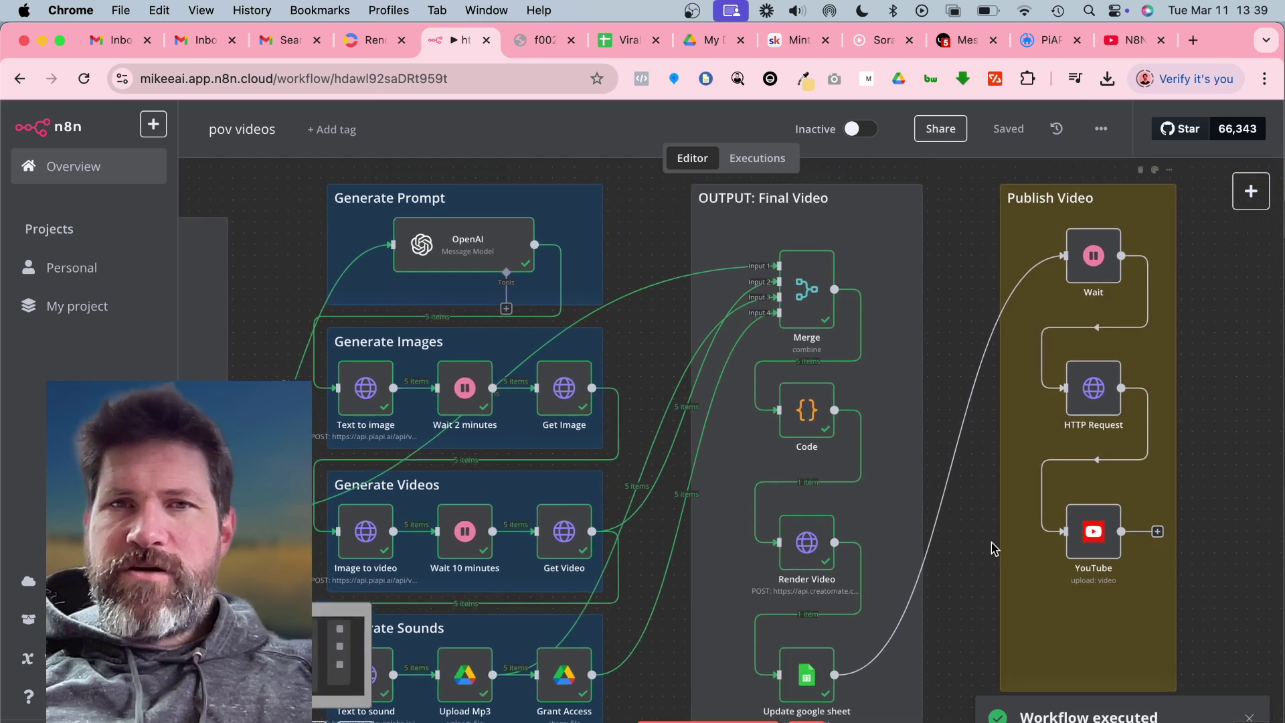
{"action": "scroll", "coordinate": [992, 548], "scroll_direction": "up", "scroll_amount": 3}
{"action": "scroll", "coordinate": [993, 548], "scroll_direction": "up", "scroll_amount": 3}
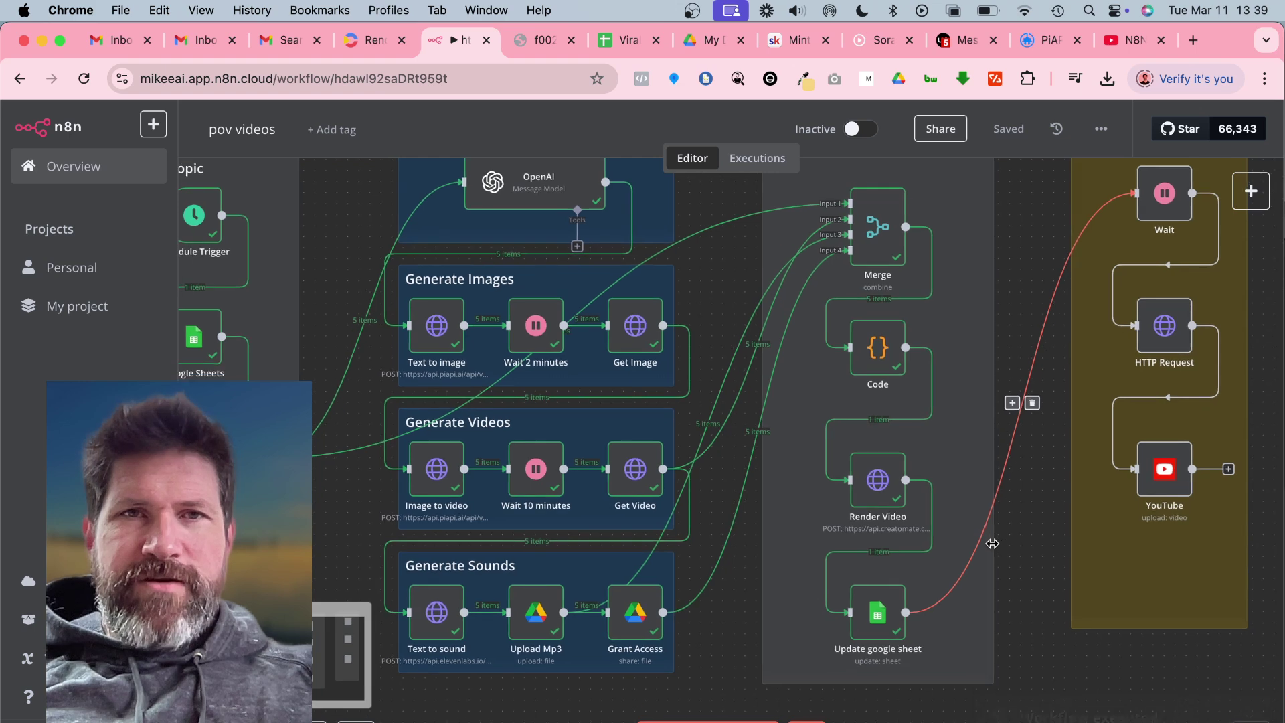
{"action": "left_click_drag", "start_coordinate": [993, 548], "coordinate": [849, 554]}
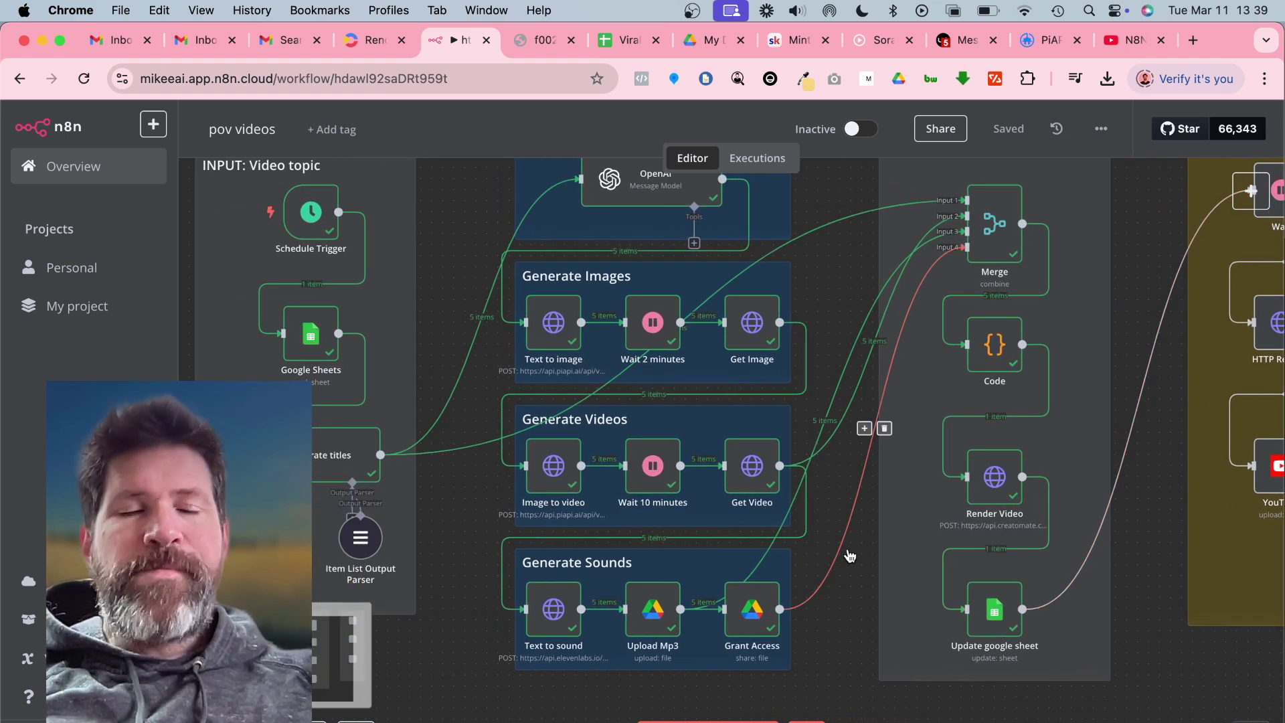
{"action": "scroll", "coordinate": [849, 554], "scroll_direction": "down", "scroll_amount": 3}
{"action": "scroll", "coordinate": [480, 580], "scroll_direction": "up", "scroll_amount": 3}
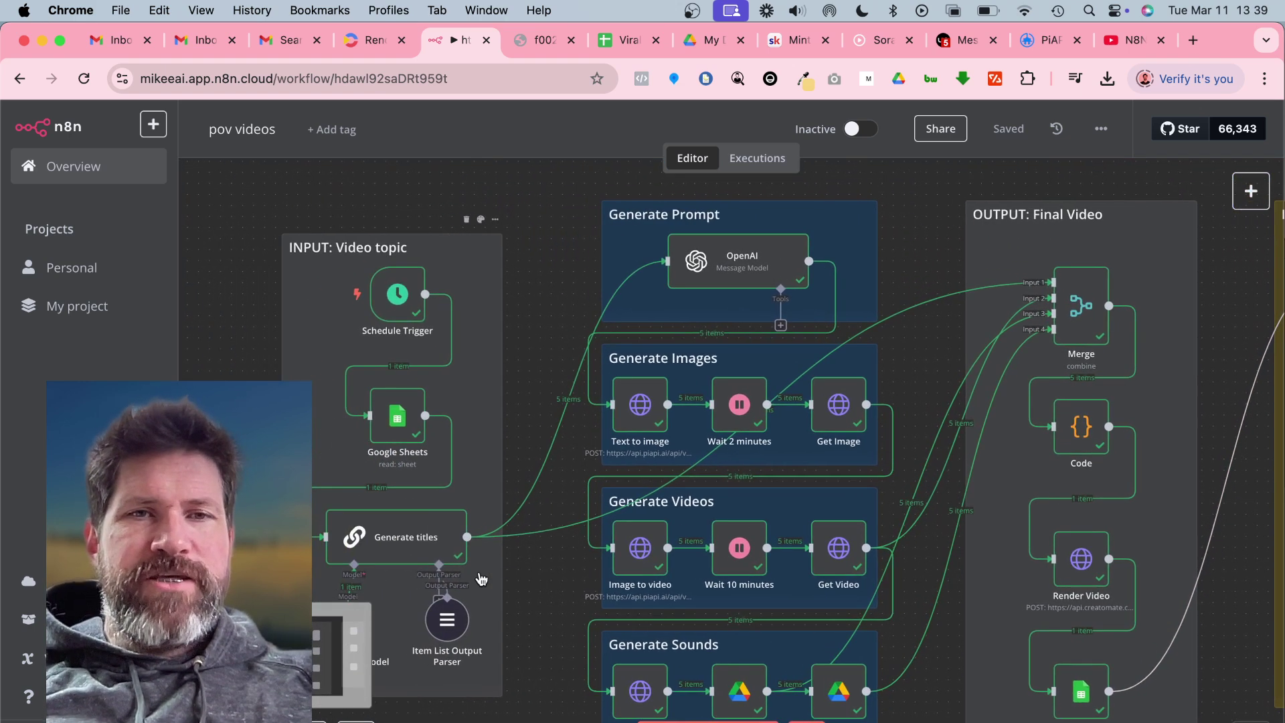
{"action": "scroll", "coordinate": [480, 578], "scroll_direction": "down", "scroll_amount": 3}
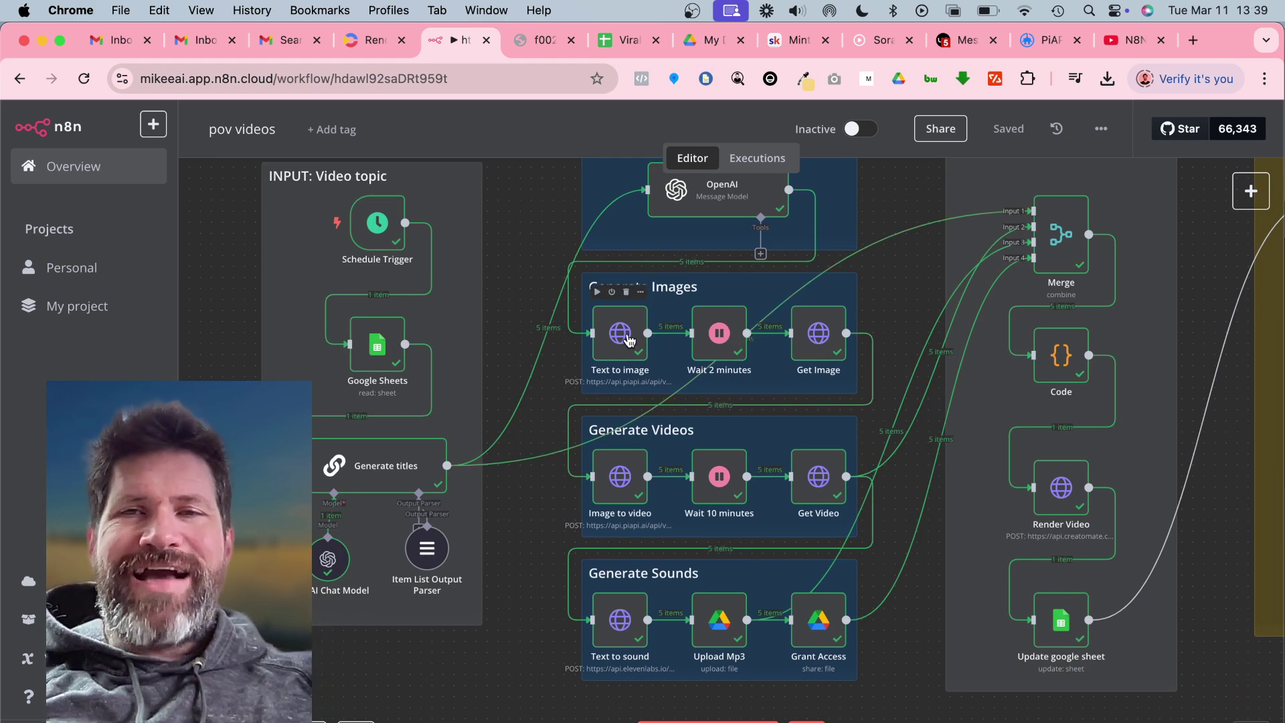
{"action": "left_click", "coordinate": [1051, 40]}
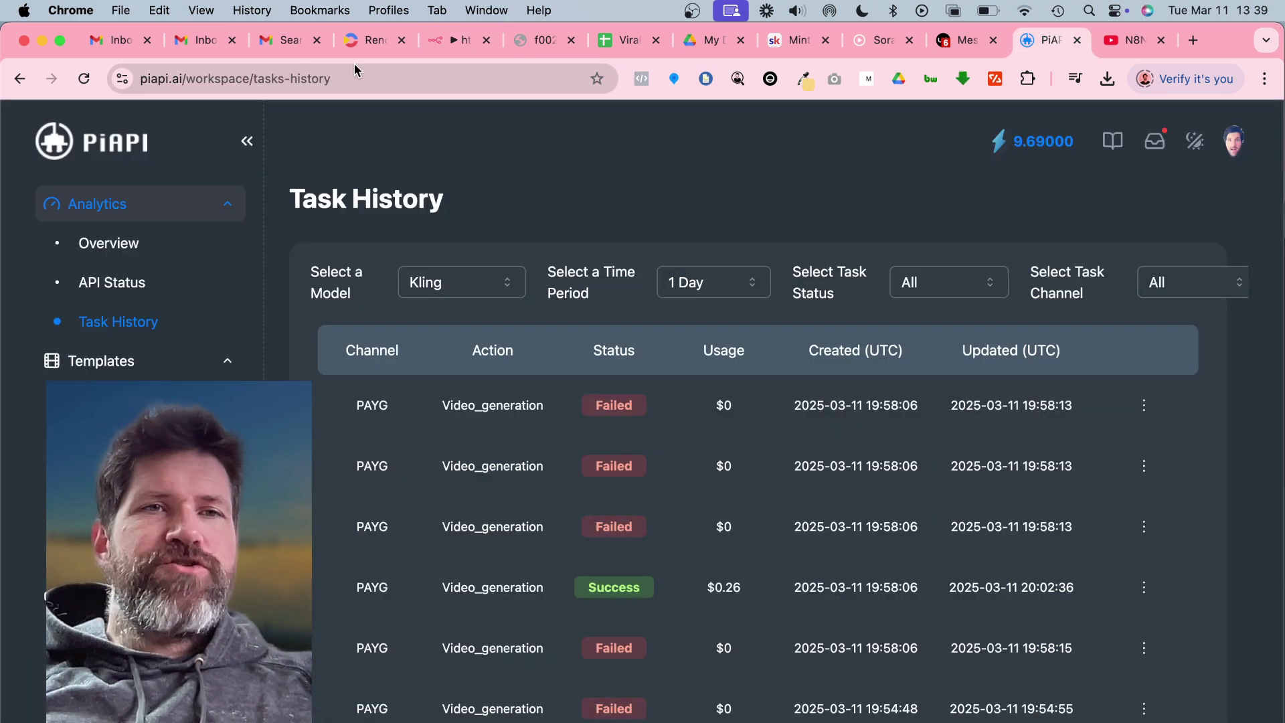
{"action": "left_click_drag", "start_coordinate": [181, 78], "coordinate": [324, 79]}
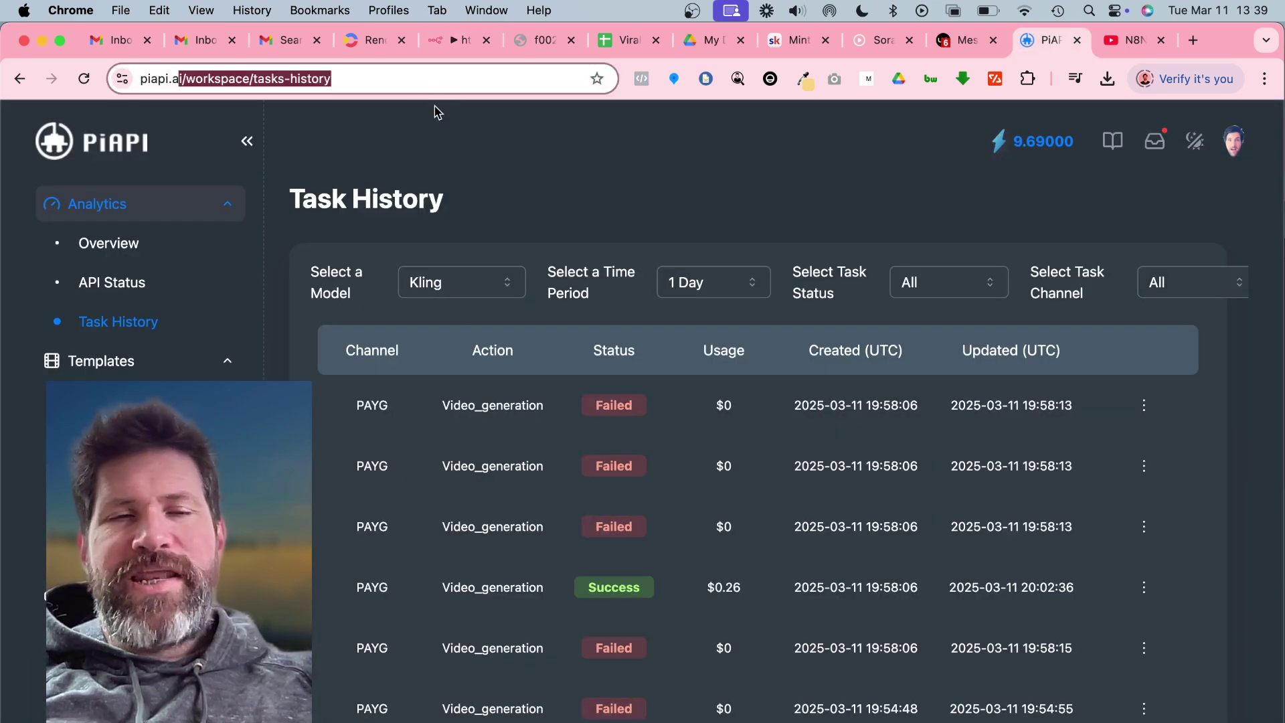
{"action": "left_click", "coordinate": [437, 166]}
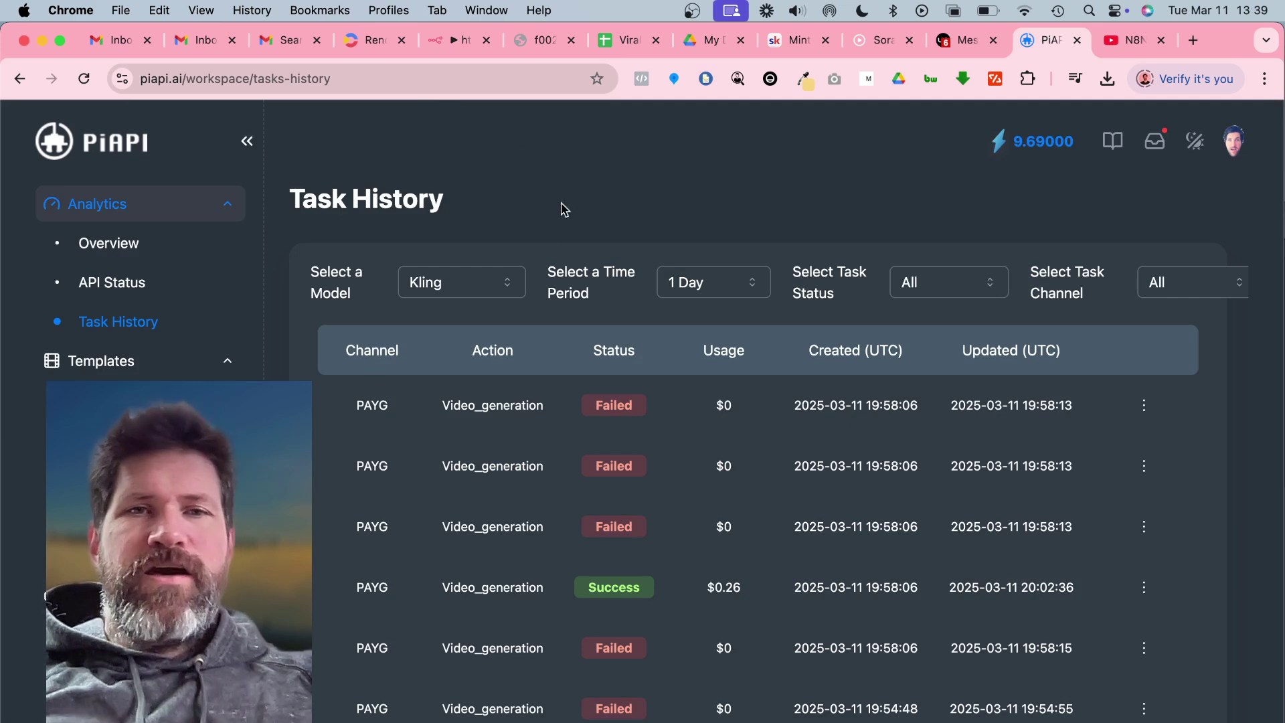
{"action": "left_click", "coordinate": [711, 41]}
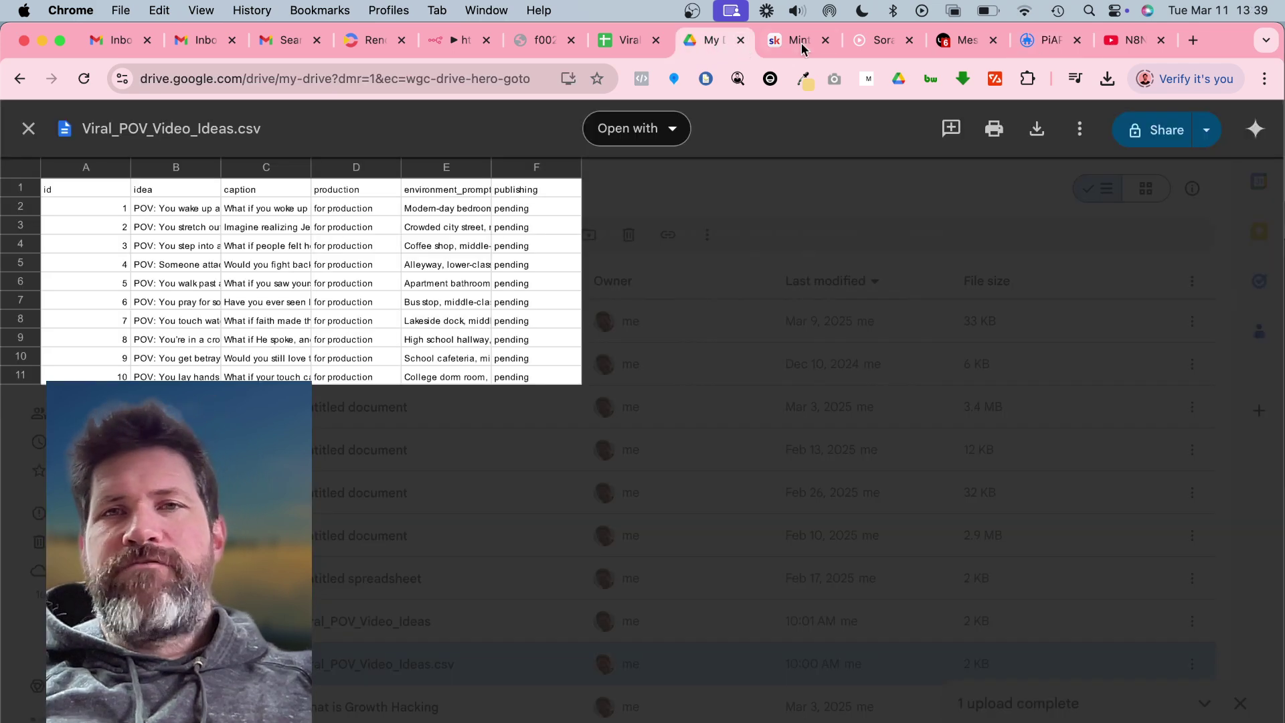
{"action": "left_click", "coordinate": [798, 40]}
{"action": "left_click", "coordinate": [882, 41]}
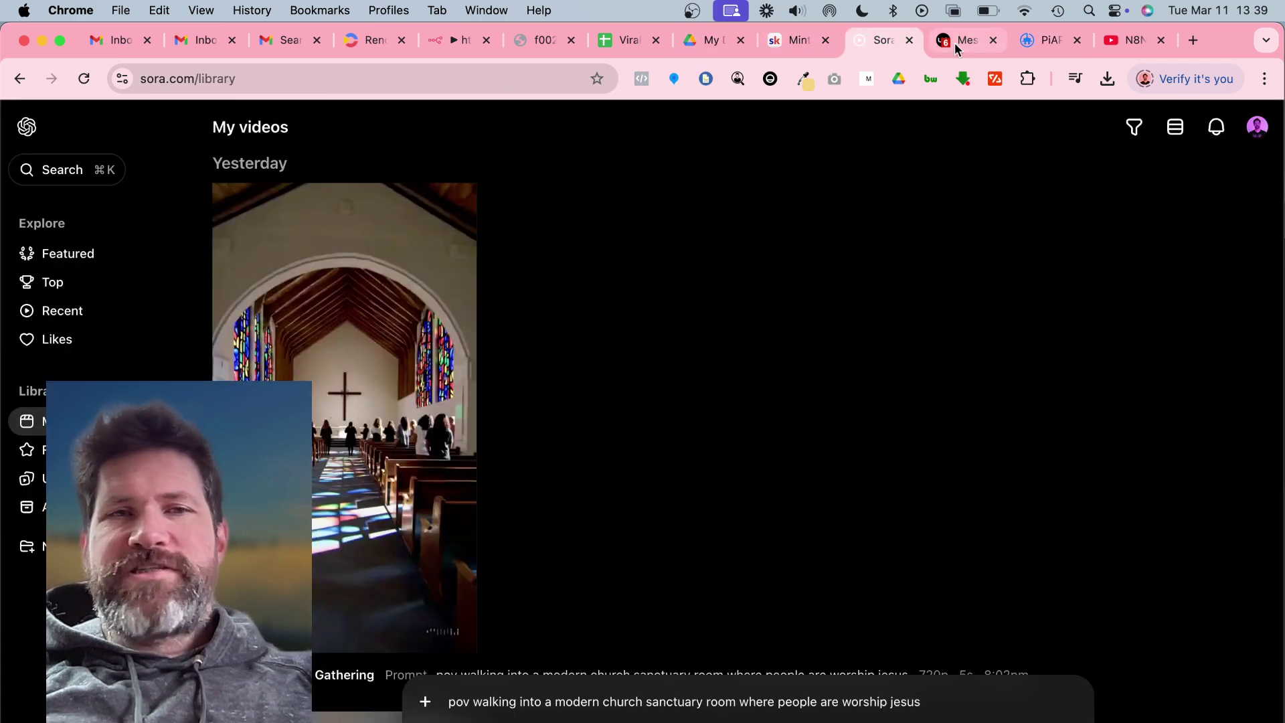
{"action": "left_click", "coordinate": [954, 43]}
{"action": "left_click", "coordinate": [1039, 41]}
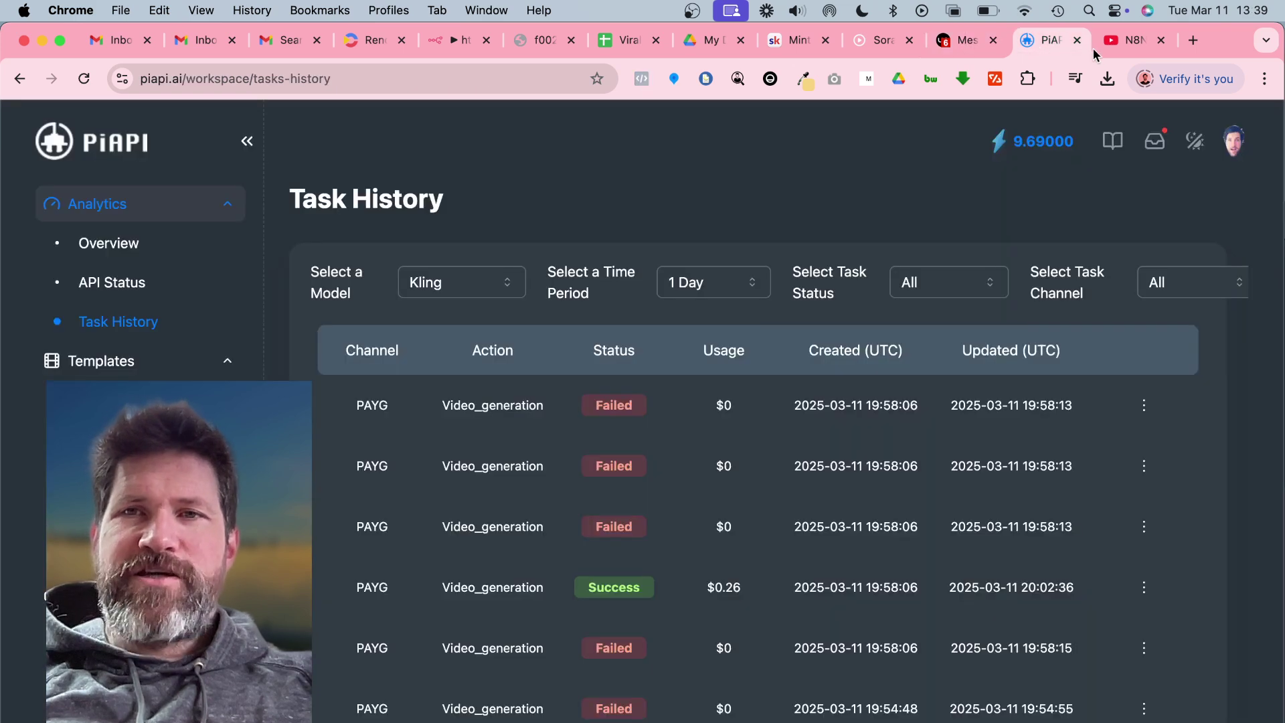
{"action": "left_click", "coordinate": [447, 41]}
{"action": "scroll", "coordinate": [500, 327], "scroll_direction": "up", "scroll_amount": 2}
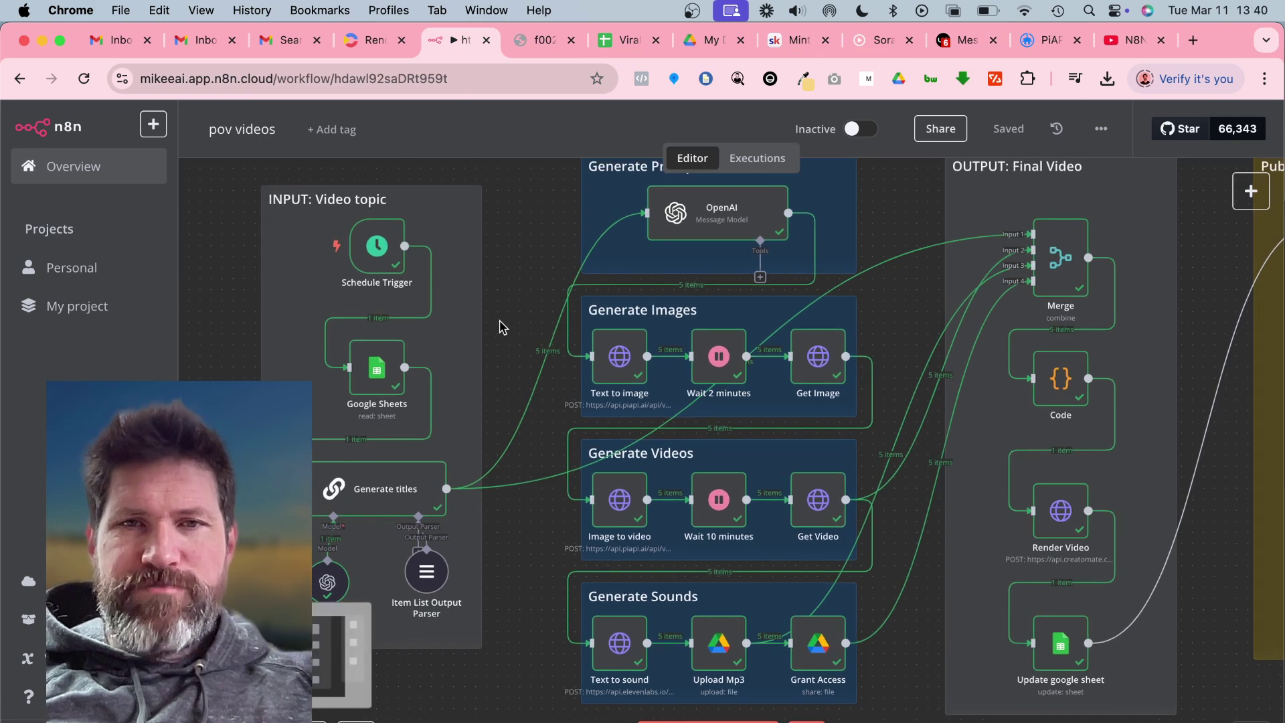
{"action": "scroll", "coordinate": [501, 326], "scroll_direction": "up", "scroll_amount": 1}
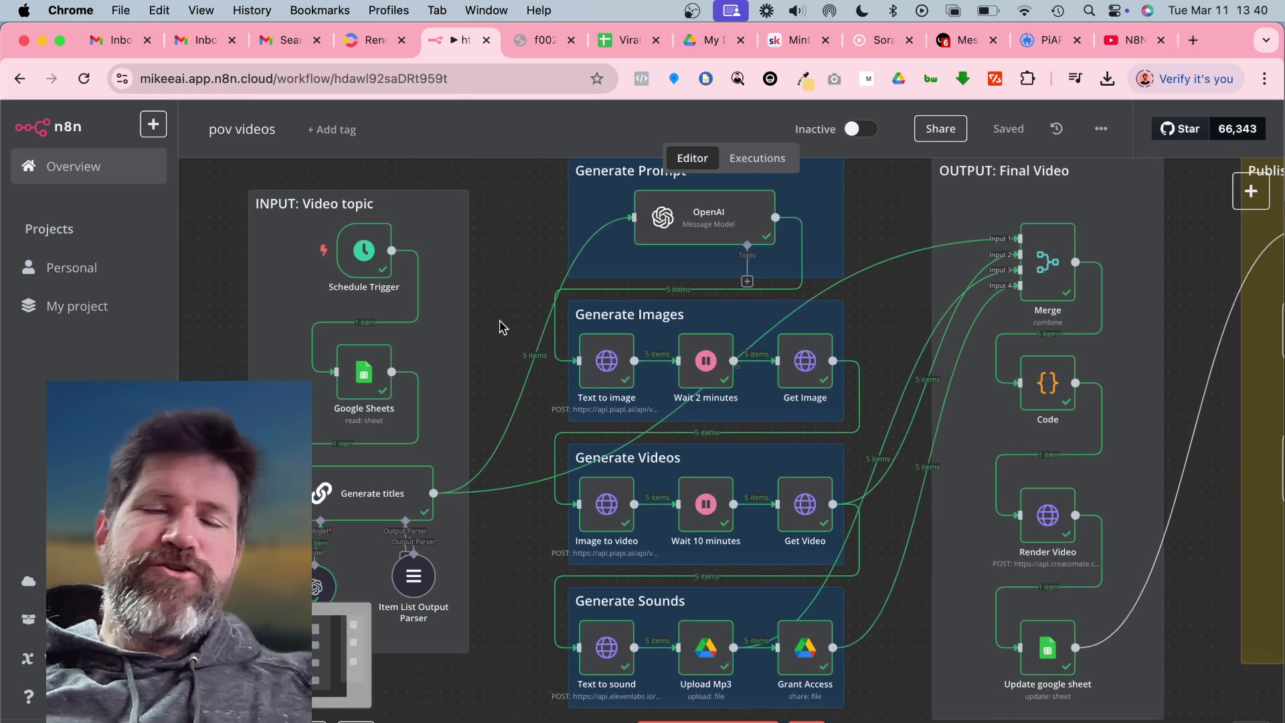
{"action": "scroll", "coordinate": [500, 325], "scroll_direction": "down", "scroll_amount": 1}
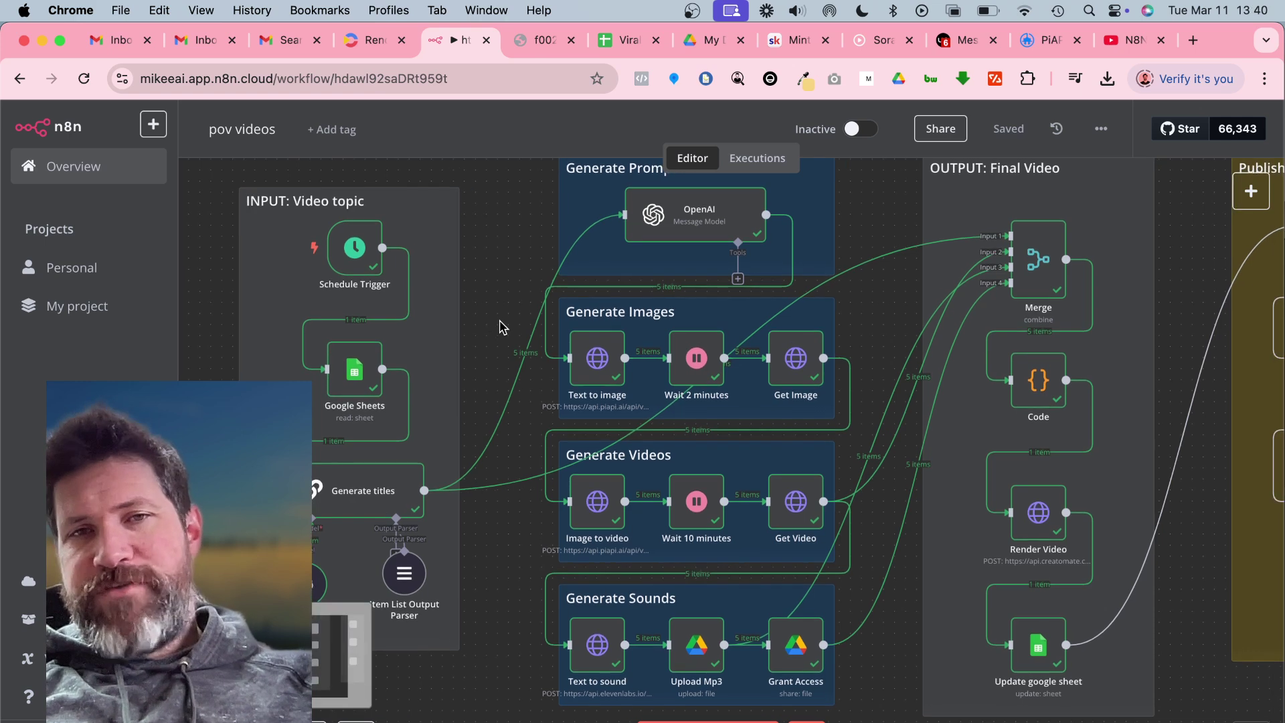
{"action": "scroll", "coordinate": [501, 326], "scroll_direction": "right", "scroll_amount": 3}
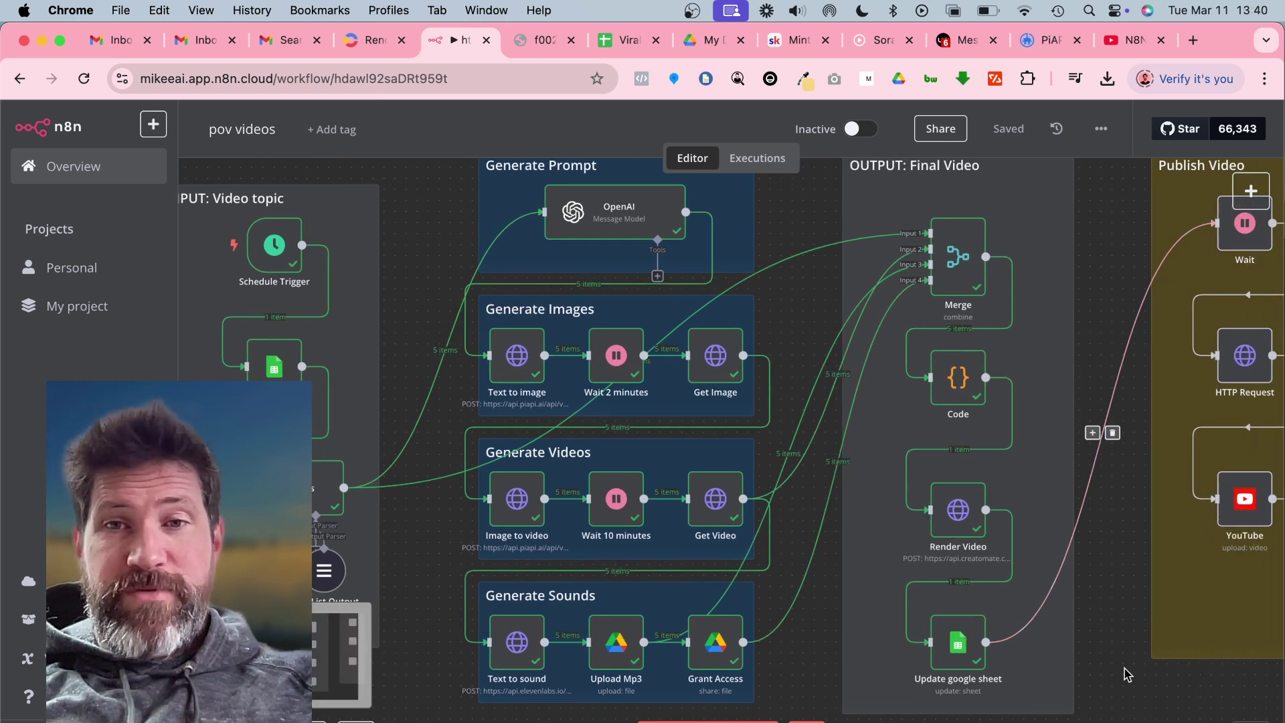
{"action": "scroll", "coordinate": [1126, 674], "scroll_direction": "right", "scroll_amount": 4}
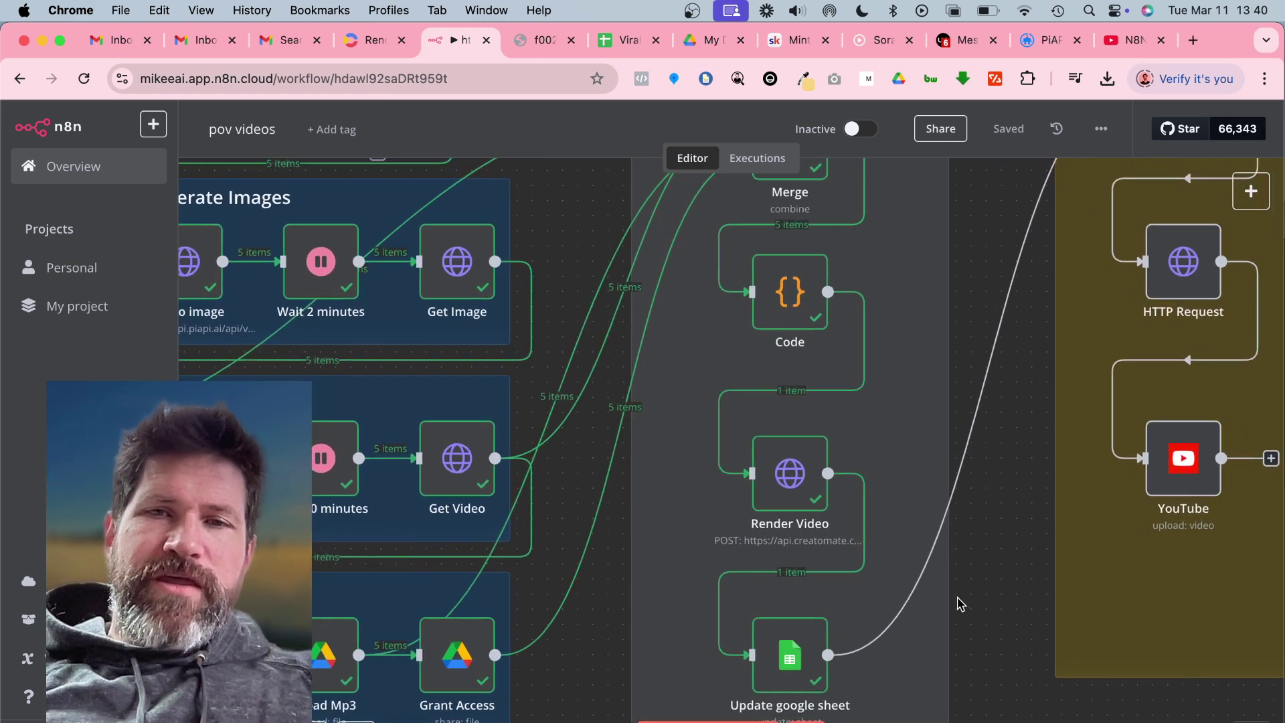
{"action": "scroll", "coordinate": [958, 602], "scroll_direction": "up", "scroll_amount": 3}
{"action": "scroll", "coordinate": [958, 602], "scroll_direction": "up", "scroll_amount": 2}
{"action": "scroll", "coordinate": [958, 602], "scroll_direction": "down", "scroll_amount": 2}
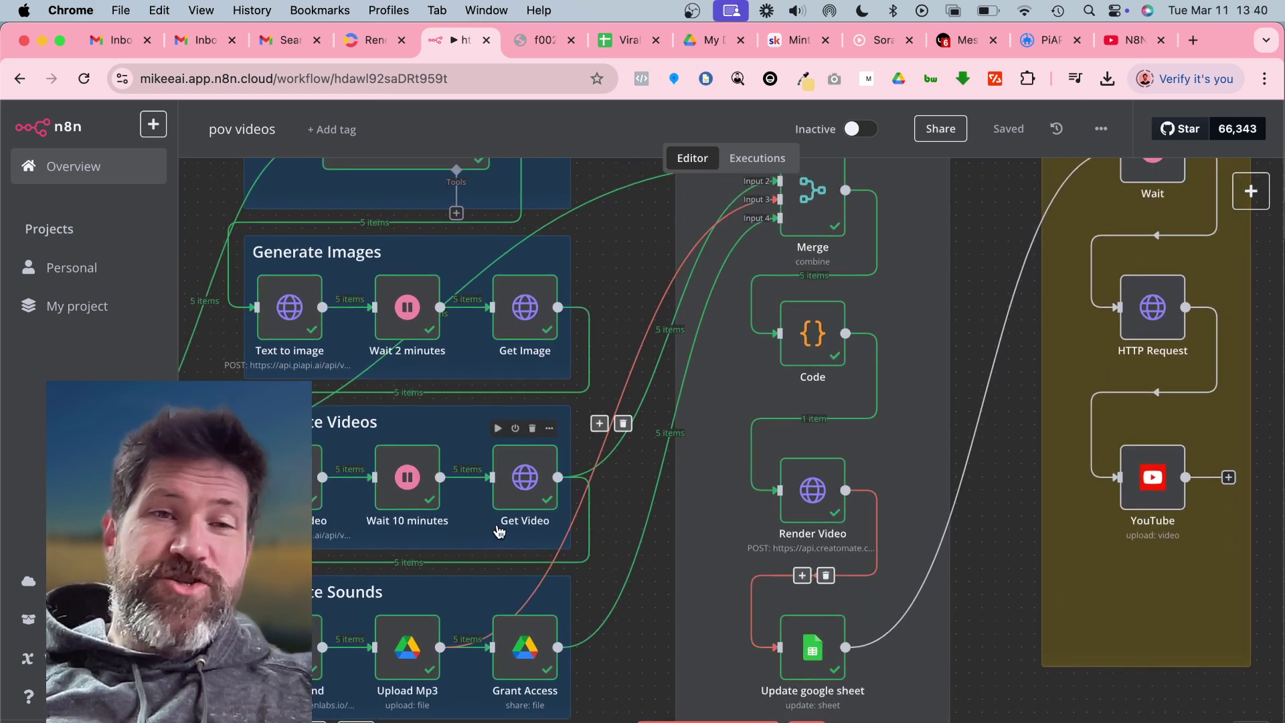
{"action": "mouse_move", "coordinate": [972, 472]}
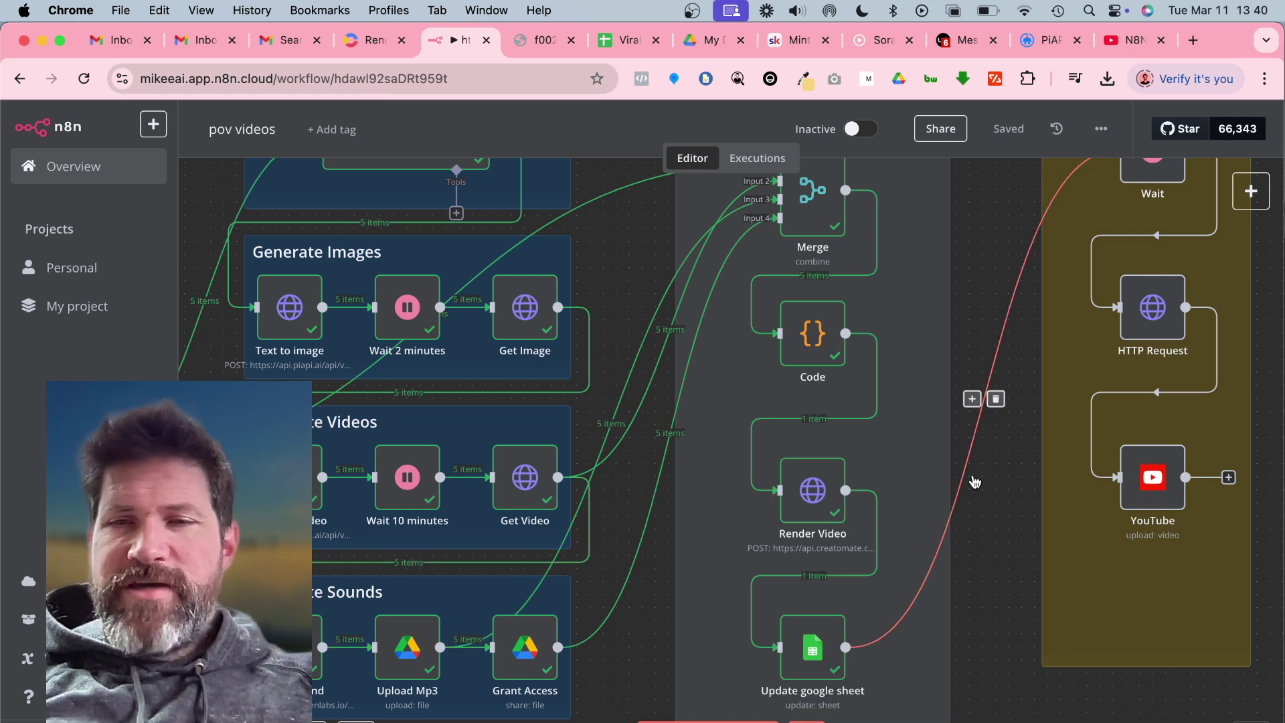
{"action": "scroll", "coordinate": [973, 485], "scroll_direction": "up", "scroll_amount": 3}
{"action": "scroll", "coordinate": [974, 485], "scroll_direction": "up", "scroll_amount": 3}
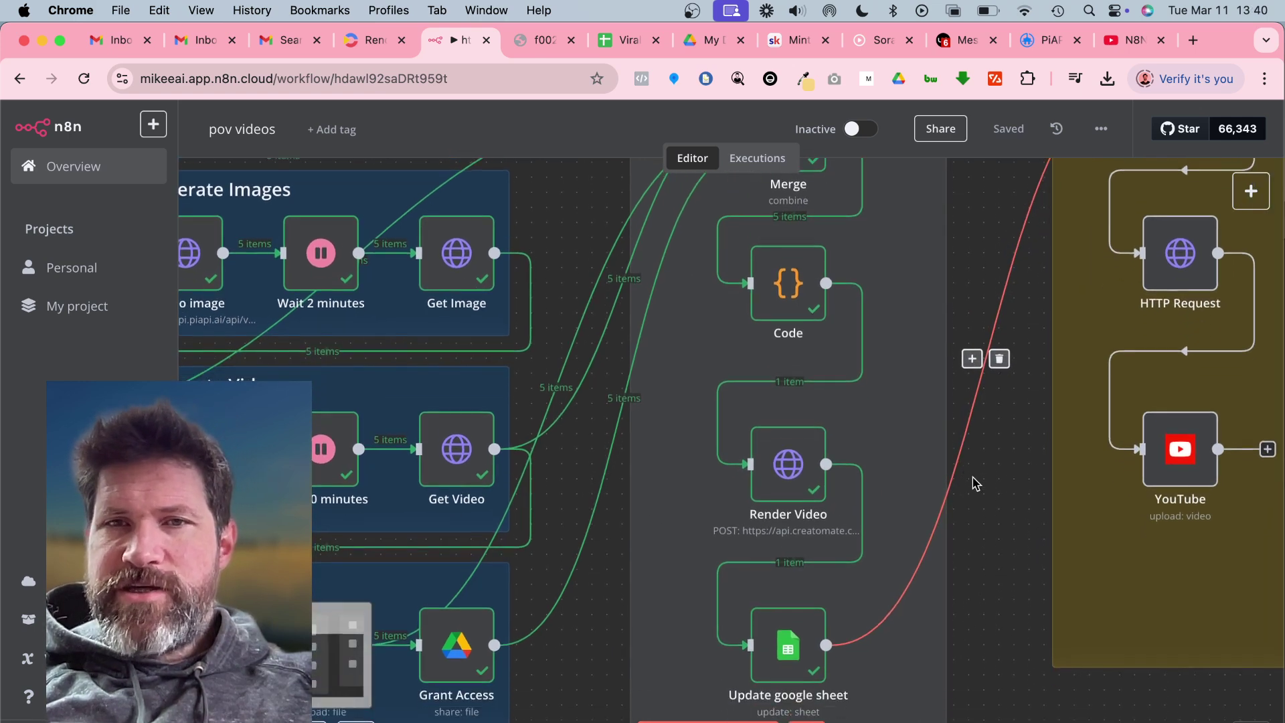
{"action": "scroll", "coordinate": [974, 486], "scroll_direction": "up", "scroll_amount": 3}
{"action": "scroll", "coordinate": [973, 485], "scroll_direction": "right", "scroll_amount": 2}
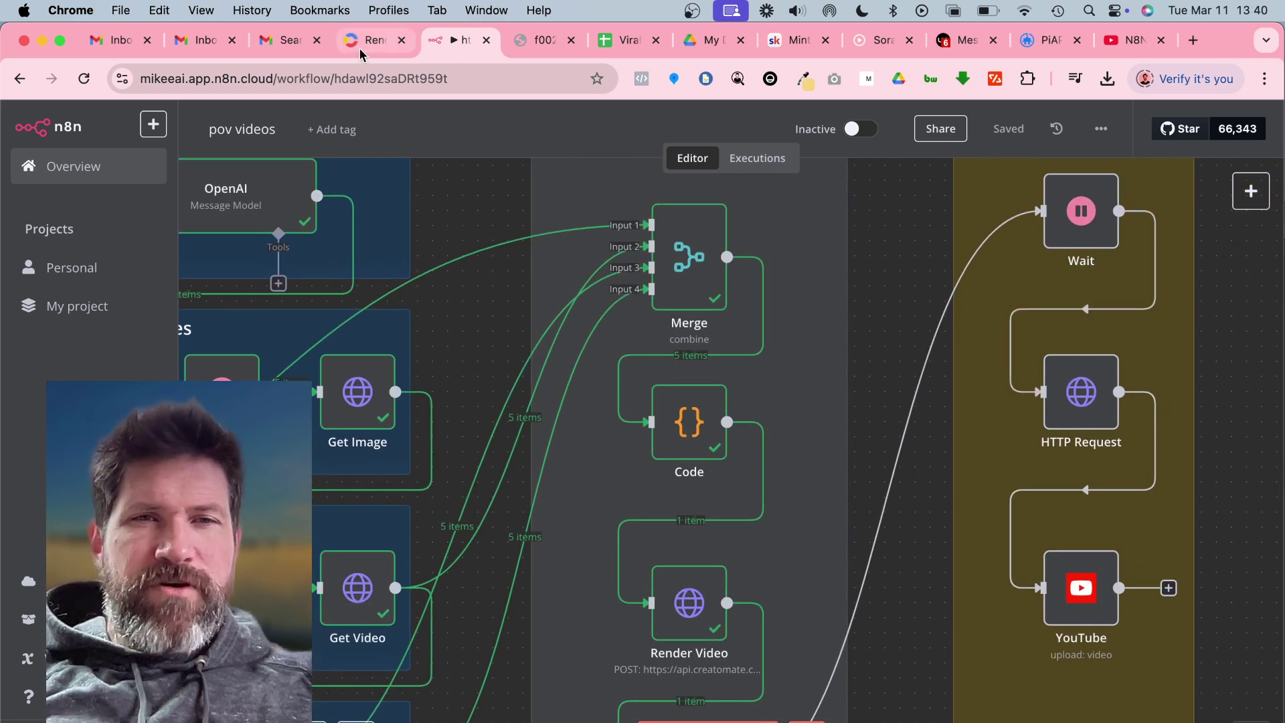
- Switch to the Creatomate API log to check the new AI-Generated Story render
{"action": "left_click", "coordinate": [359, 48]}
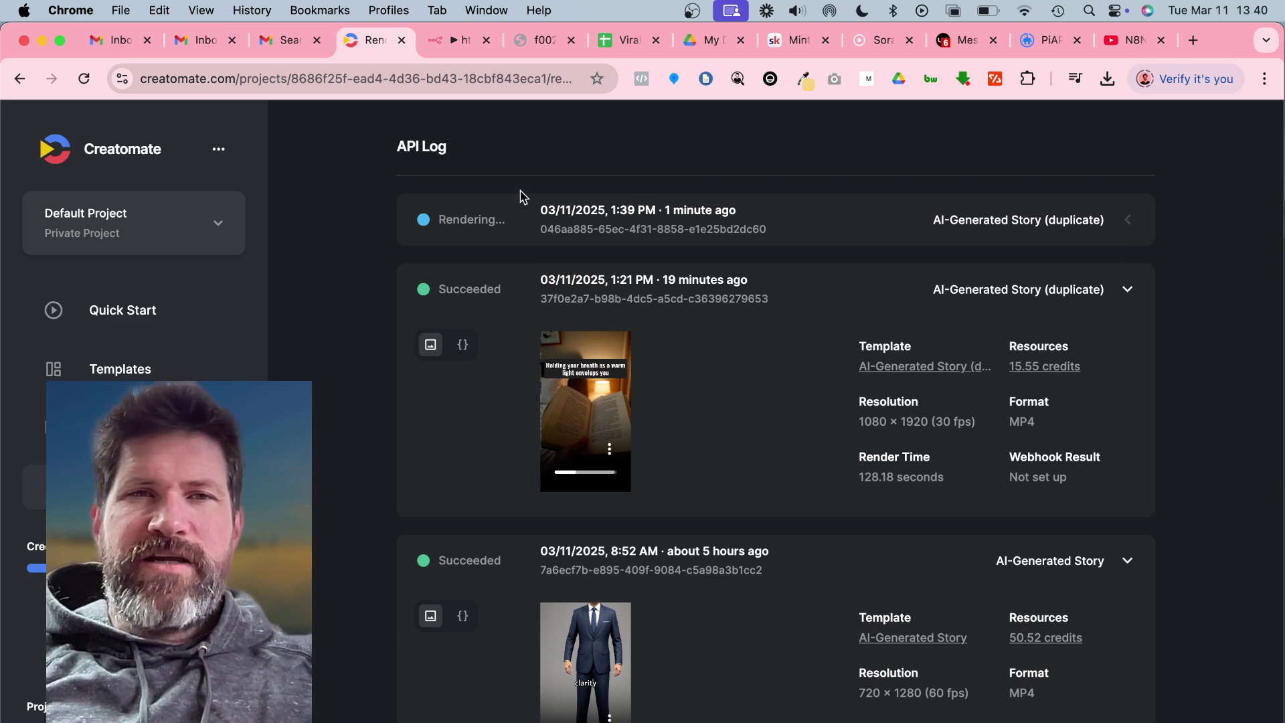
- Reload the Creatomate API log until the newest AI-Generated Story render shows Succeeded
{"action": "left_click", "coordinate": [84, 79]}
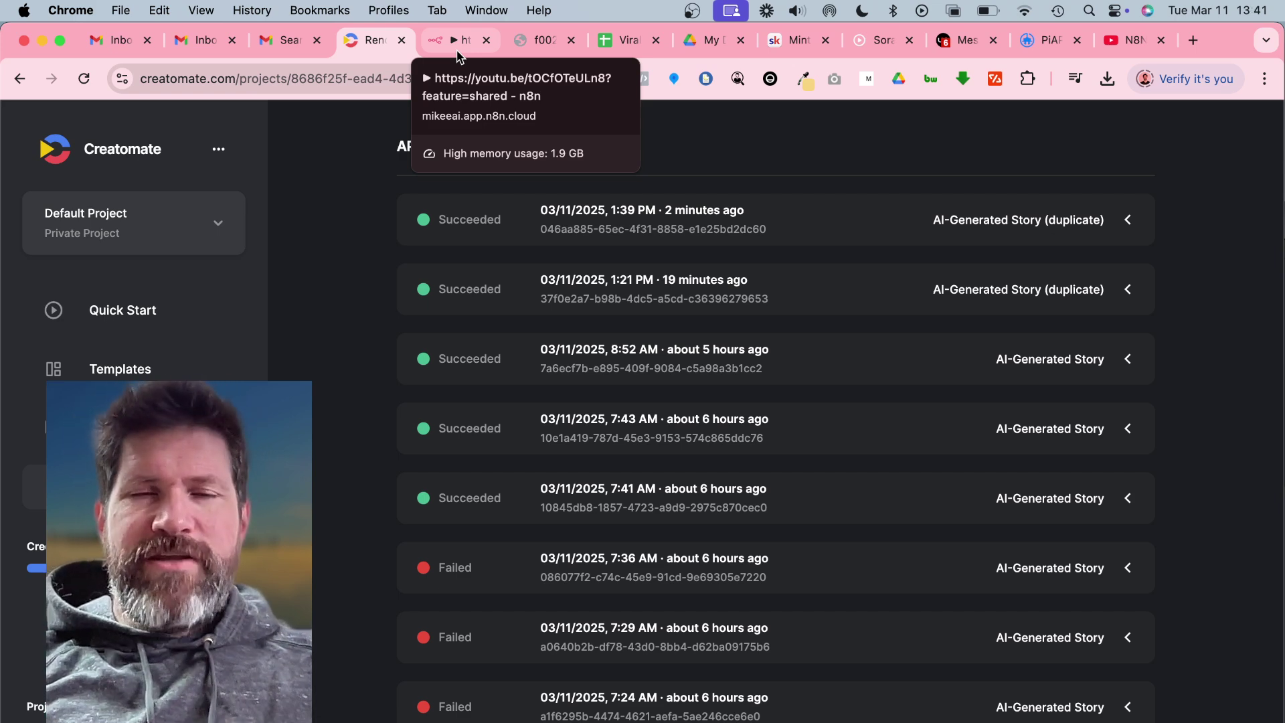
{"action": "left_click", "coordinate": [458, 40]}
{"action": "scroll", "coordinate": [481, 330], "scroll_direction": "down", "scroll_amount": 5}
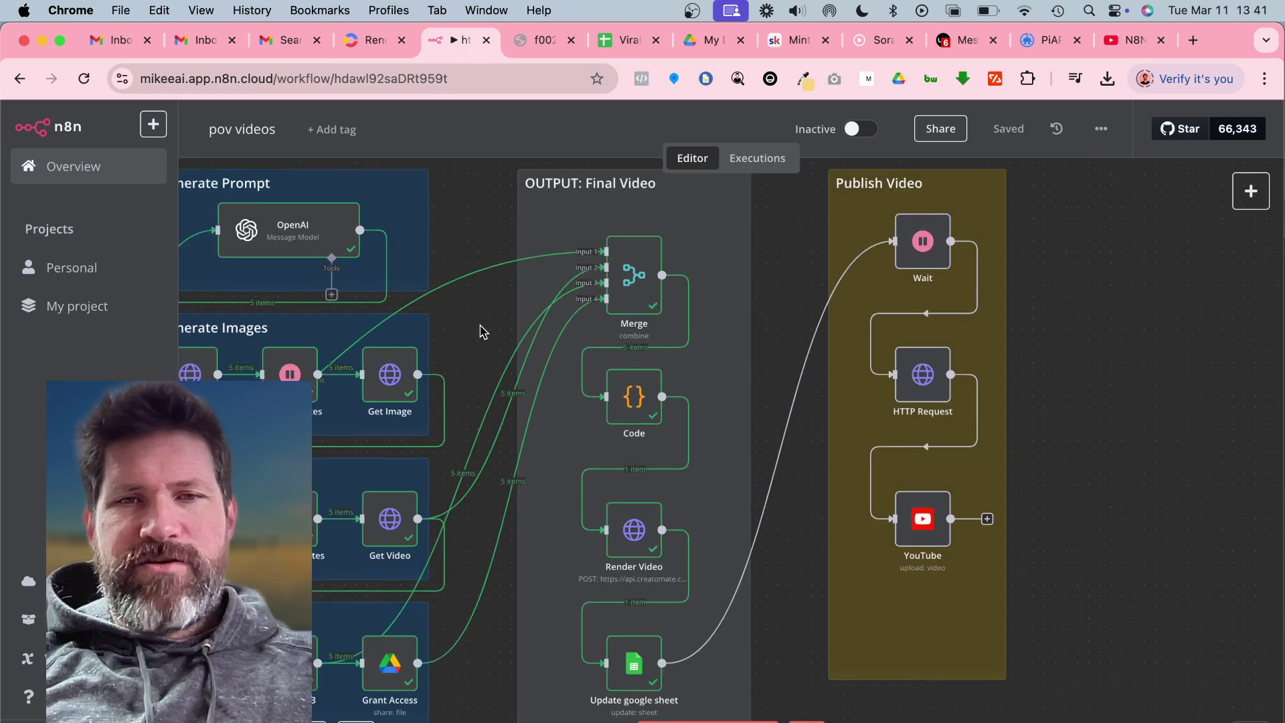
{"action": "scroll", "coordinate": [481, 331], "scroll_direction": "down", "scroll_amount": 1}
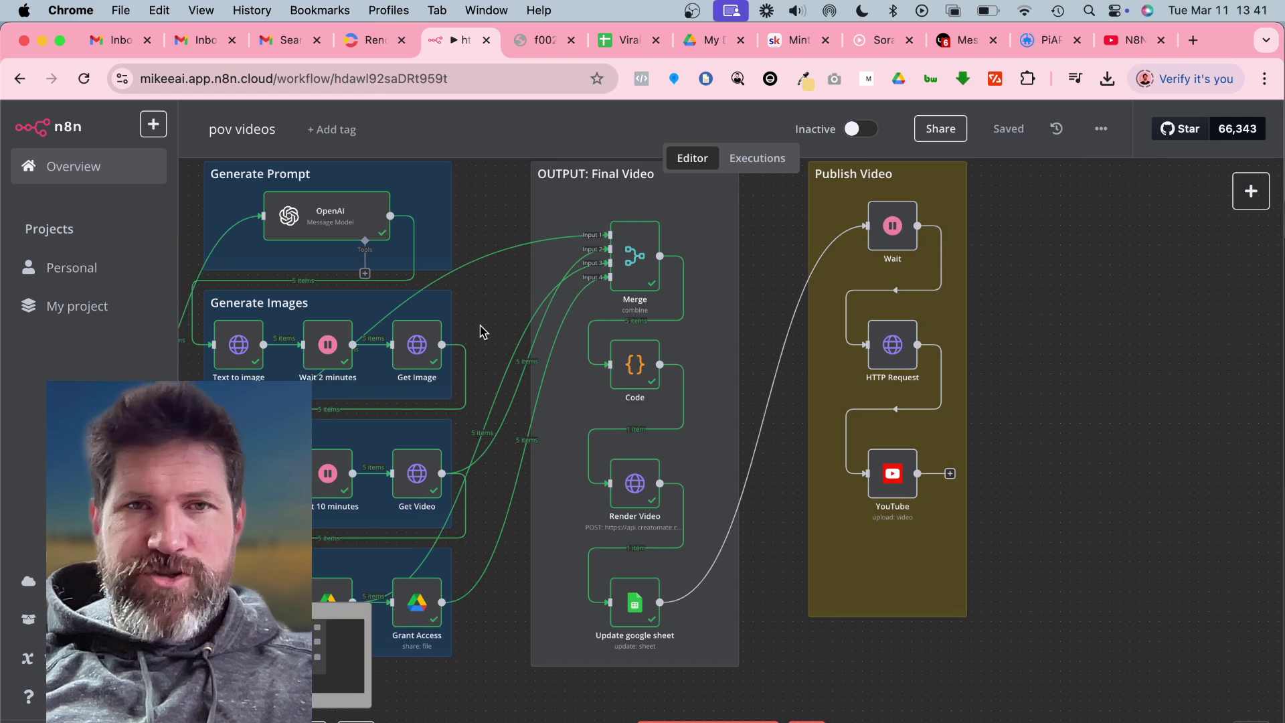
- Expand the newest Creatomate render and watch its 1080 × 1920 sunset curtain video full screen
{"action": "left_click", "coordinate": [369, 45]}
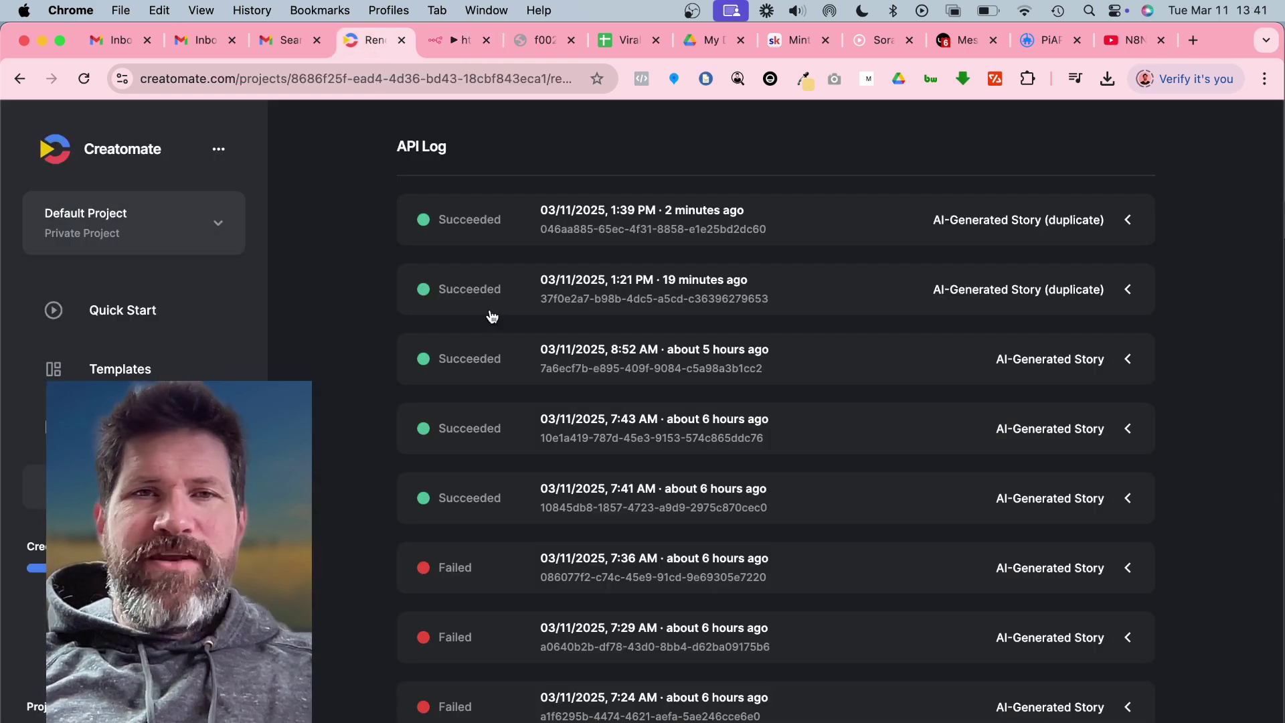
{"action": "left_click", "coordinate": [1128, 220]}
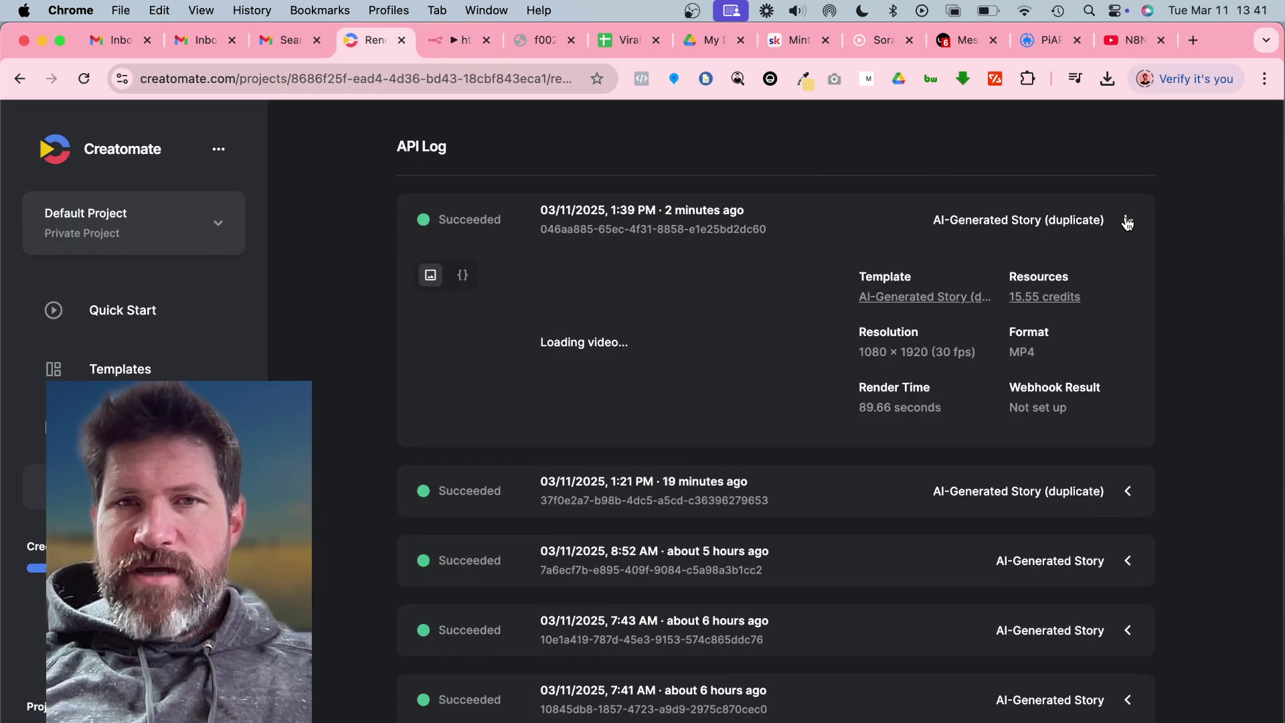
{"action": "left_click", "coordinate": [610, 382]}
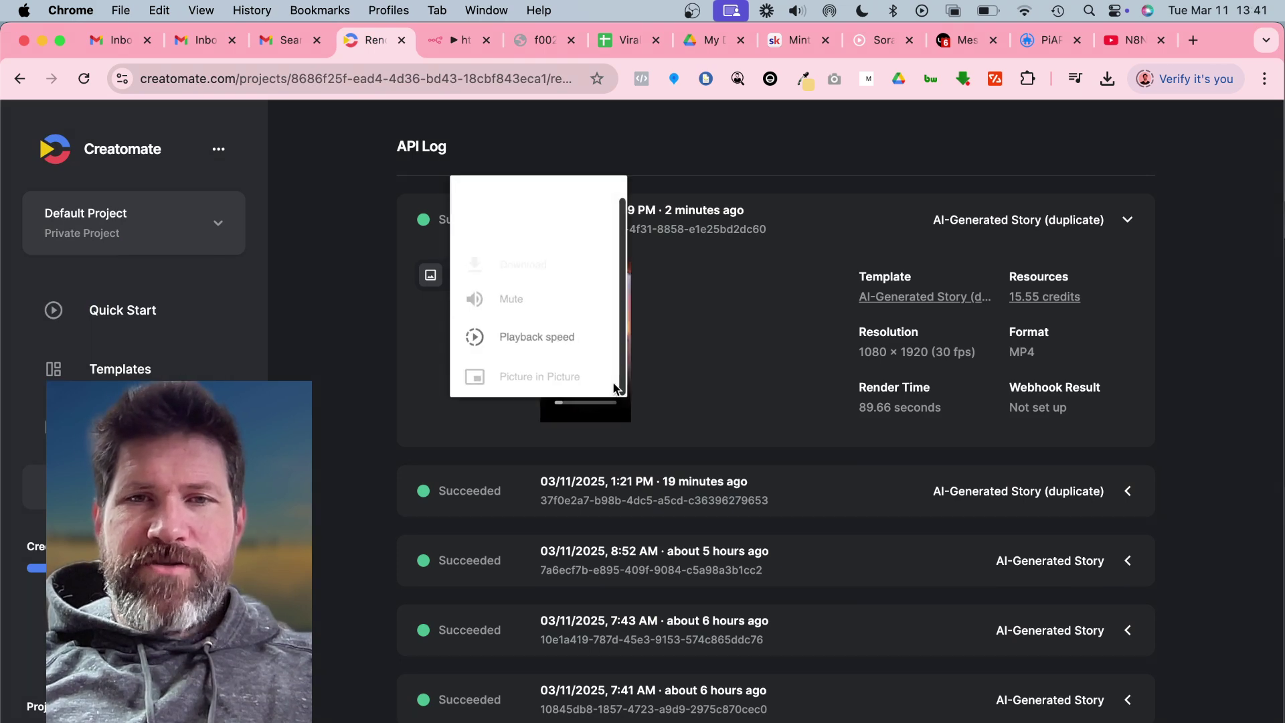
{"action": "left_click", "coordinate": [536, 211]}
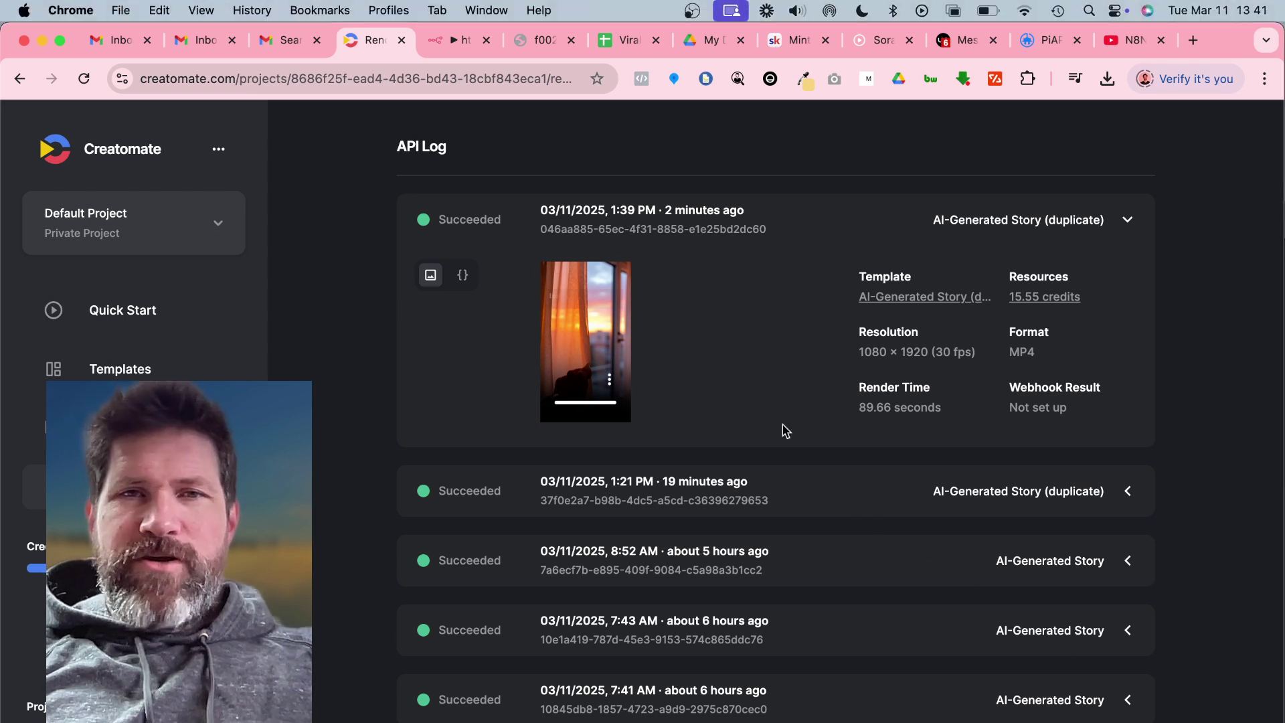
{"action": "left_click", "coordinate": [609, 384]}
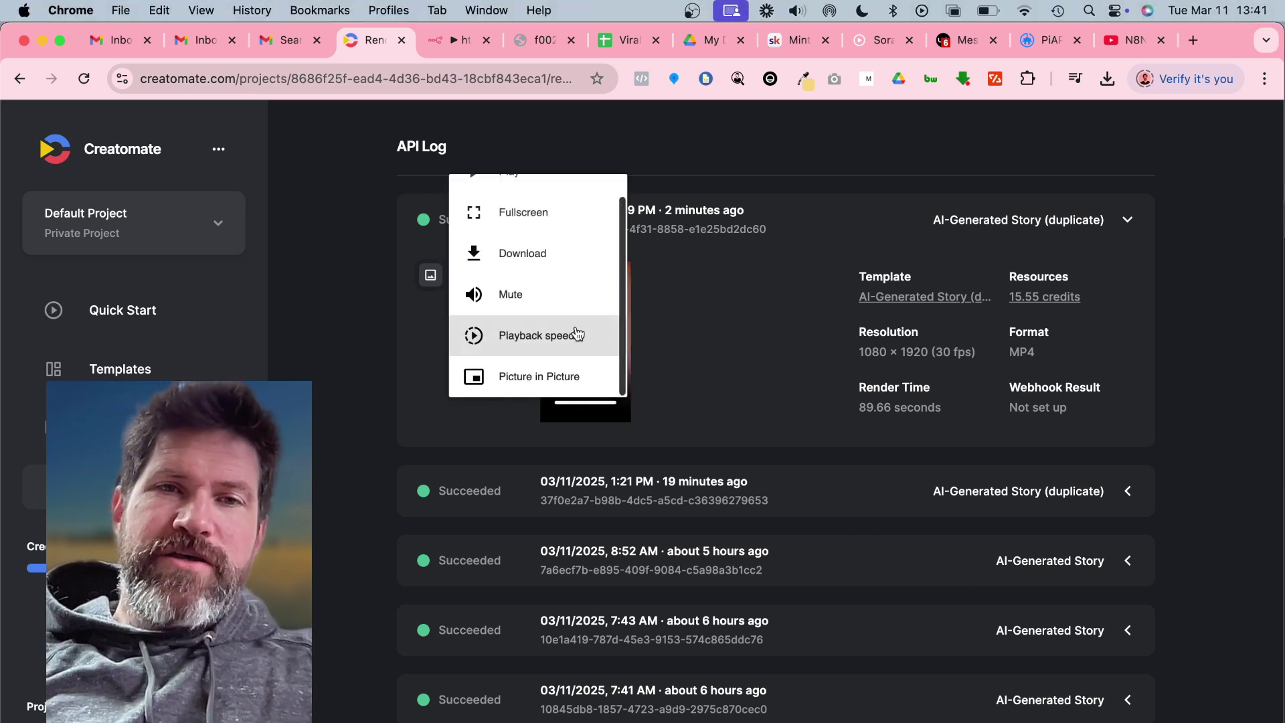
{"action": "left_click", "coordinate": [537, 234]}
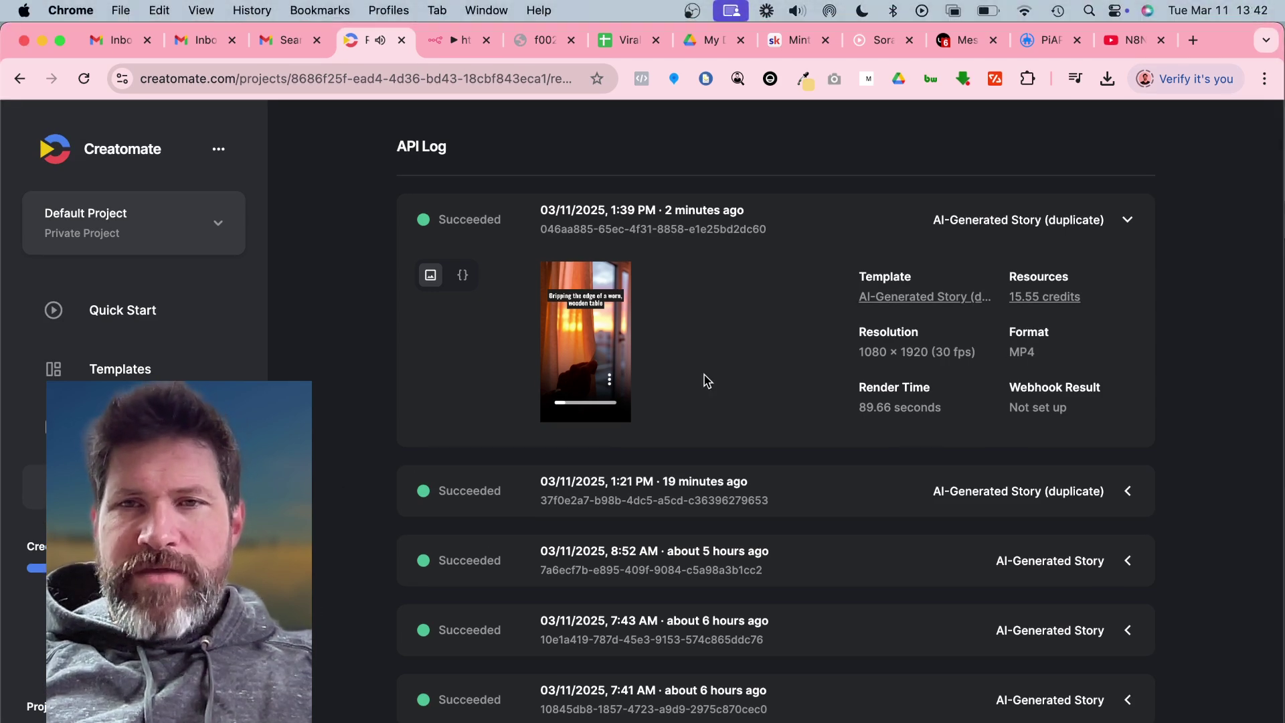
{"action": "left_click", "coordinate": [465, 48]}
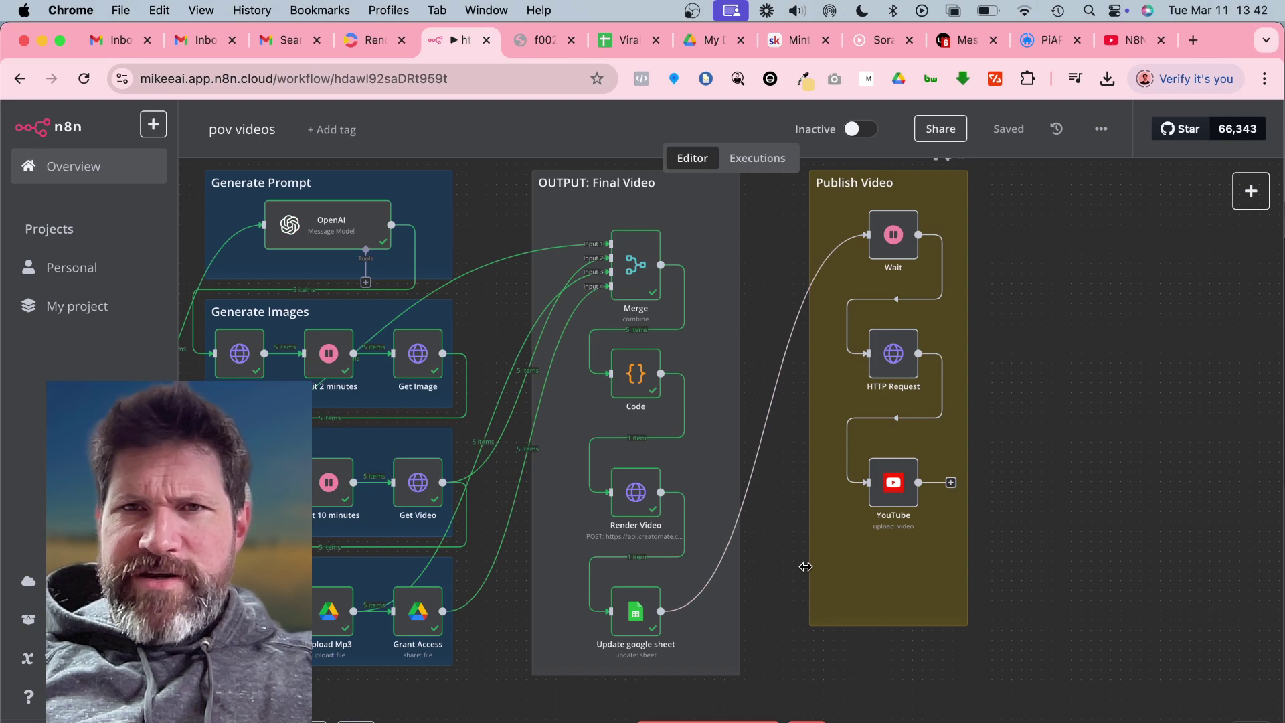
- Shift the canvas toward the Video topic input and bring up the Viral_POV_Video_Ideas sheet
{"action": "left_click_drag", "start_coordinate": [778, 552], "coordinate": [808, 573]}
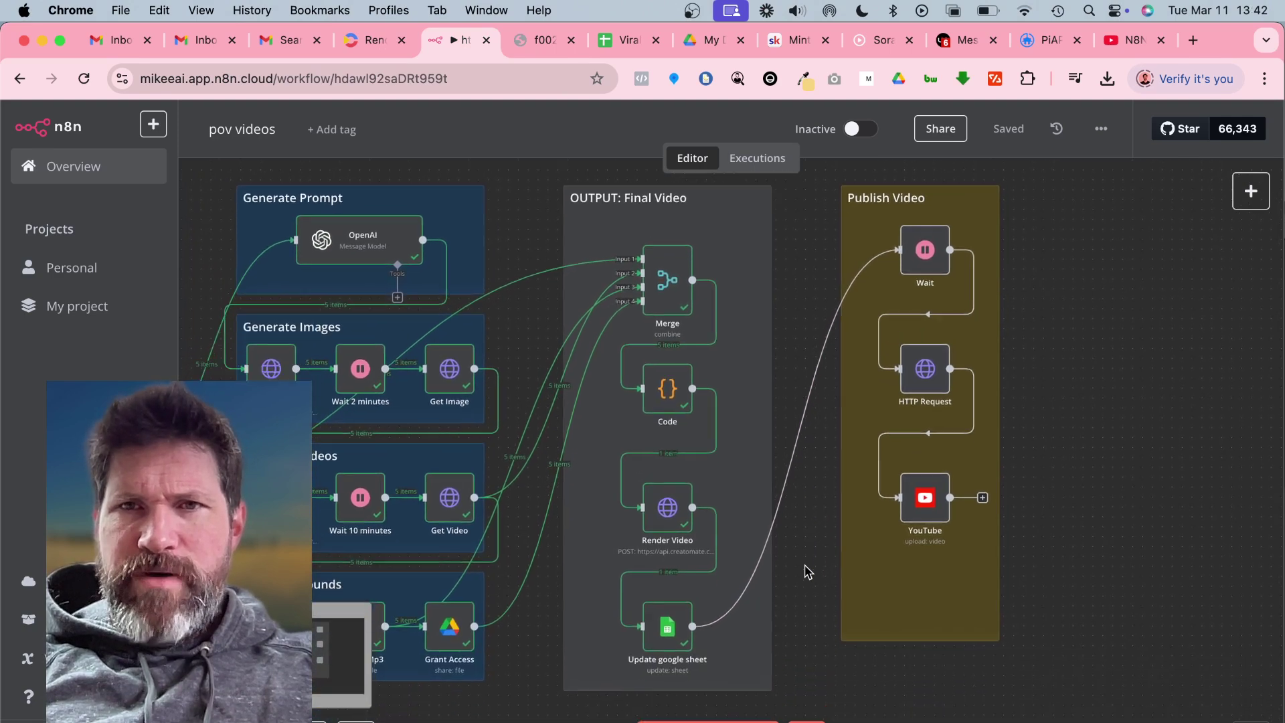
{"action": "scroll", "coordinate": [806, 573], "scroll_direction": "left", "scroll_amount": 10}
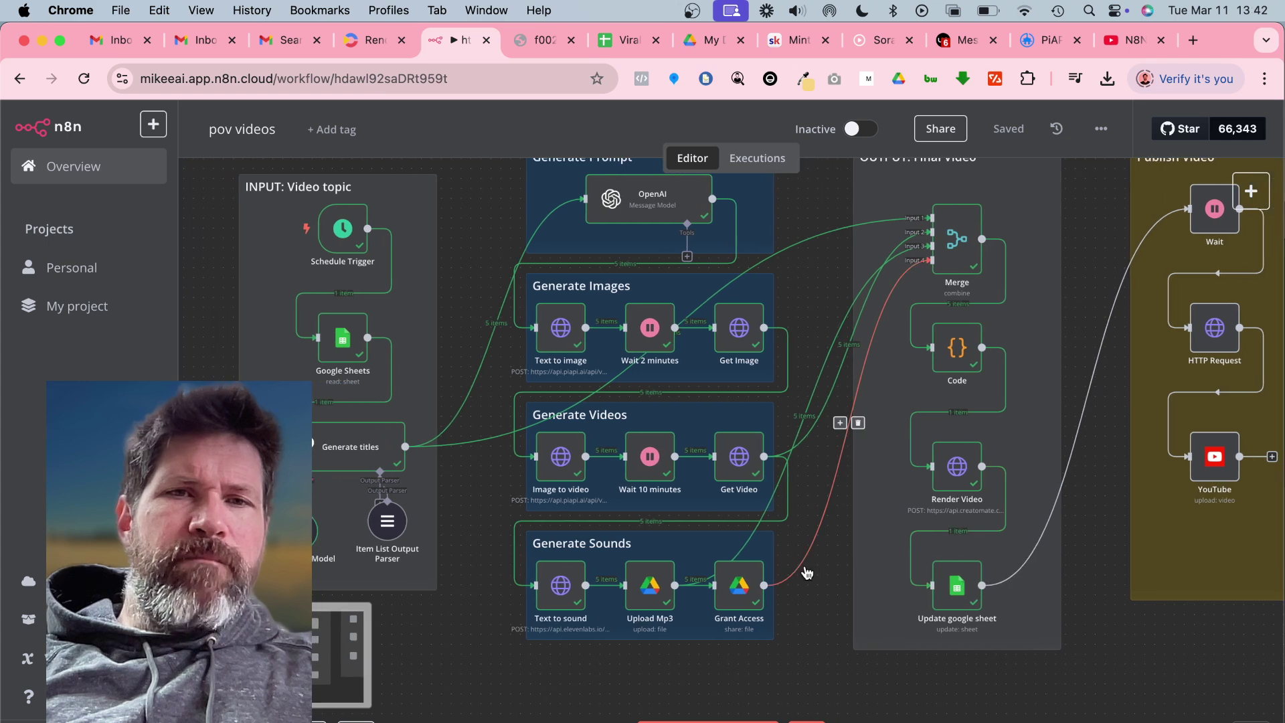
{"action": "scroll", "coordinate": [806, 572], "scroll_direction": "up", "scroll_amount": 2}
{"action": "scroll", "coordinate": [806, 572], "scroll_direction": "up", "scroll_amount": 5}
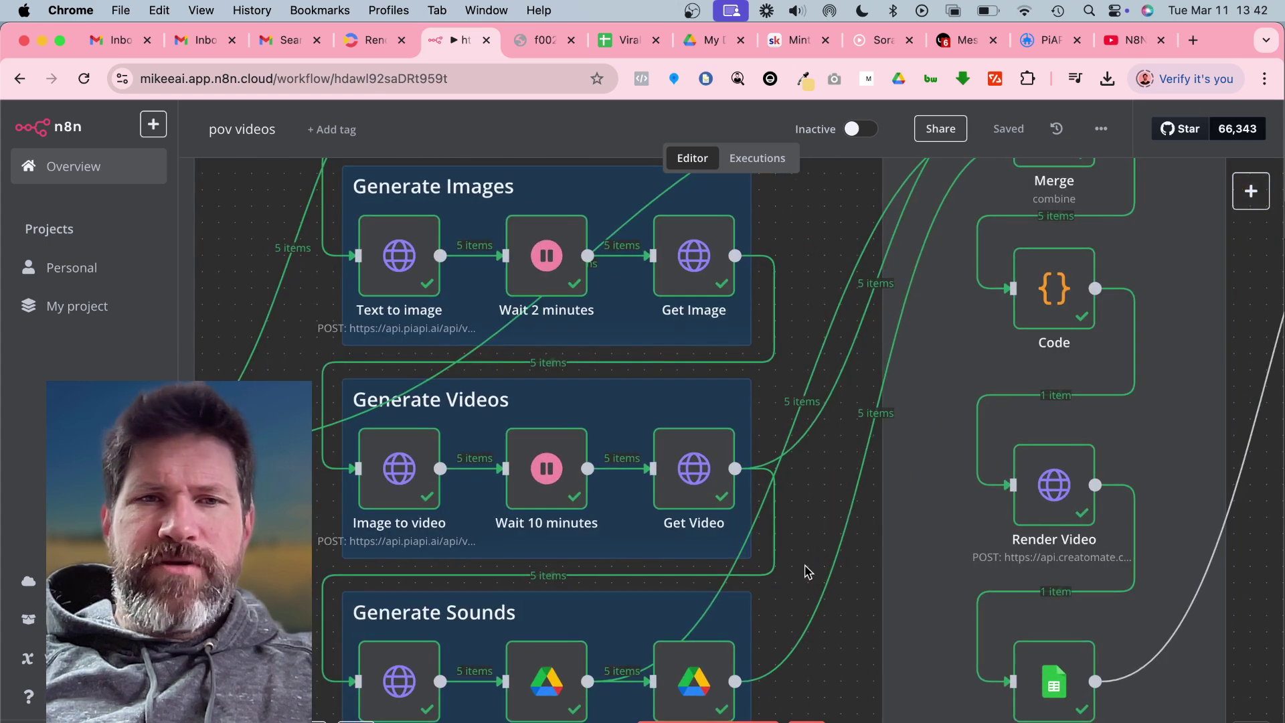
{"action": "scroll", "coordinate": [806, 572], "scroll_direction": "left", "scroll_amount": 10}
{"action": "scroll", "coordinate": [807, 572], "scroll_direction": "left", "scroll_amount": 5}
{"action": "scroll", "coordinate": [703, 502], "scroll_direction": "up", "scroll_amount": 5}
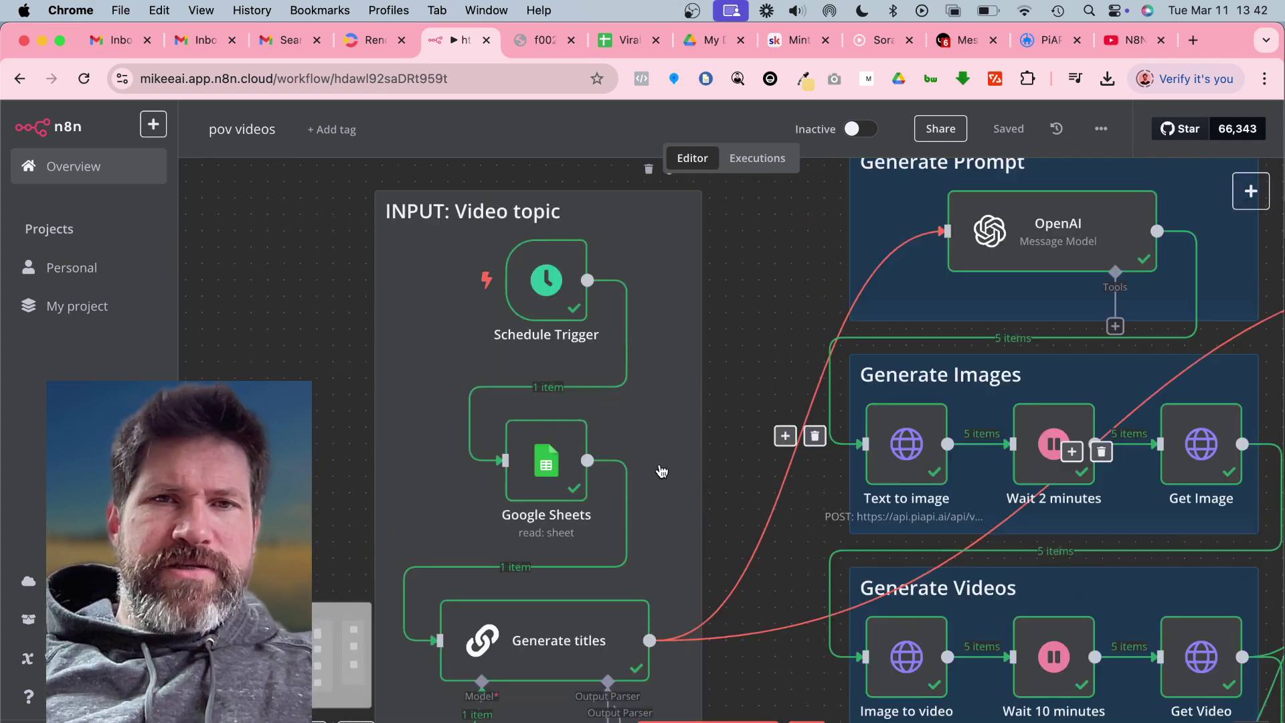
{"action": "mouse_move", "coordinate": [547, 459]}
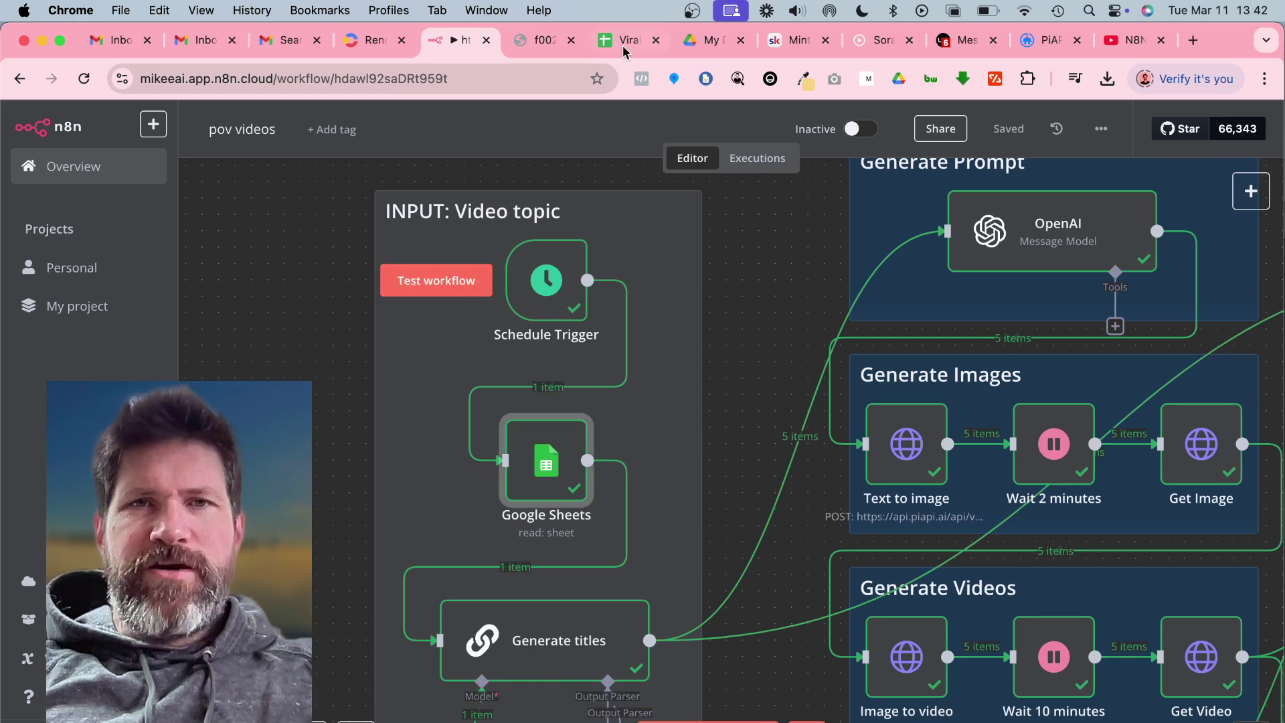
{"action": "left_click", "coordinate": [623, 45]}
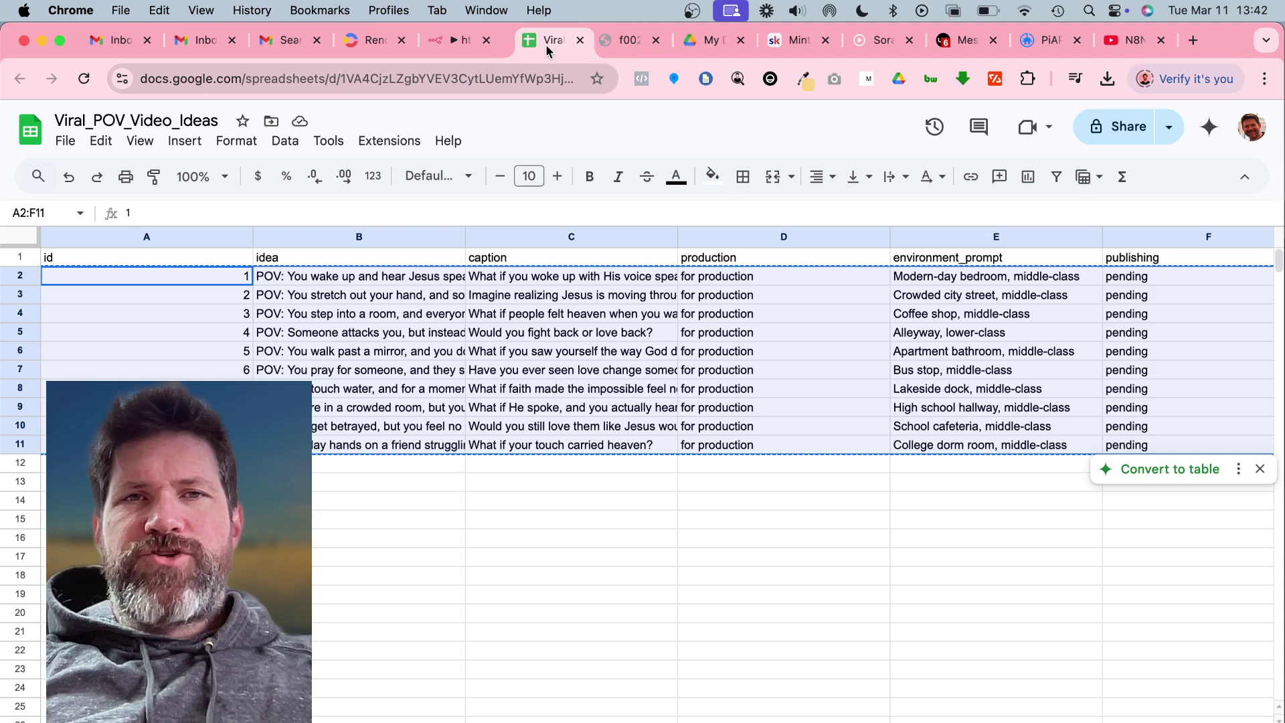
- Review the ten POV ideas in Viral_POV_Video_Ideas, then return to n8n
{"action": "left_click_drag", "start_coordinate": [544, 44], "coordinate": [534, 43]}
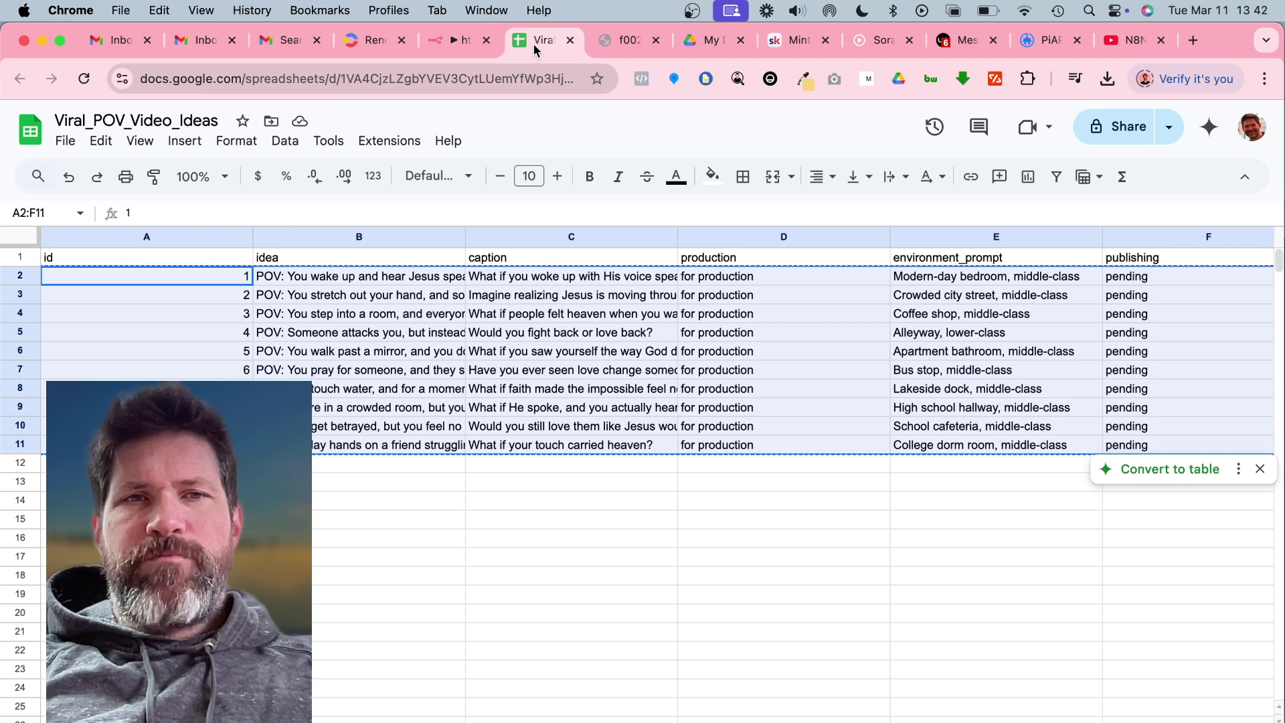
{"action": "left_click", "coordinate": [415, 477]}
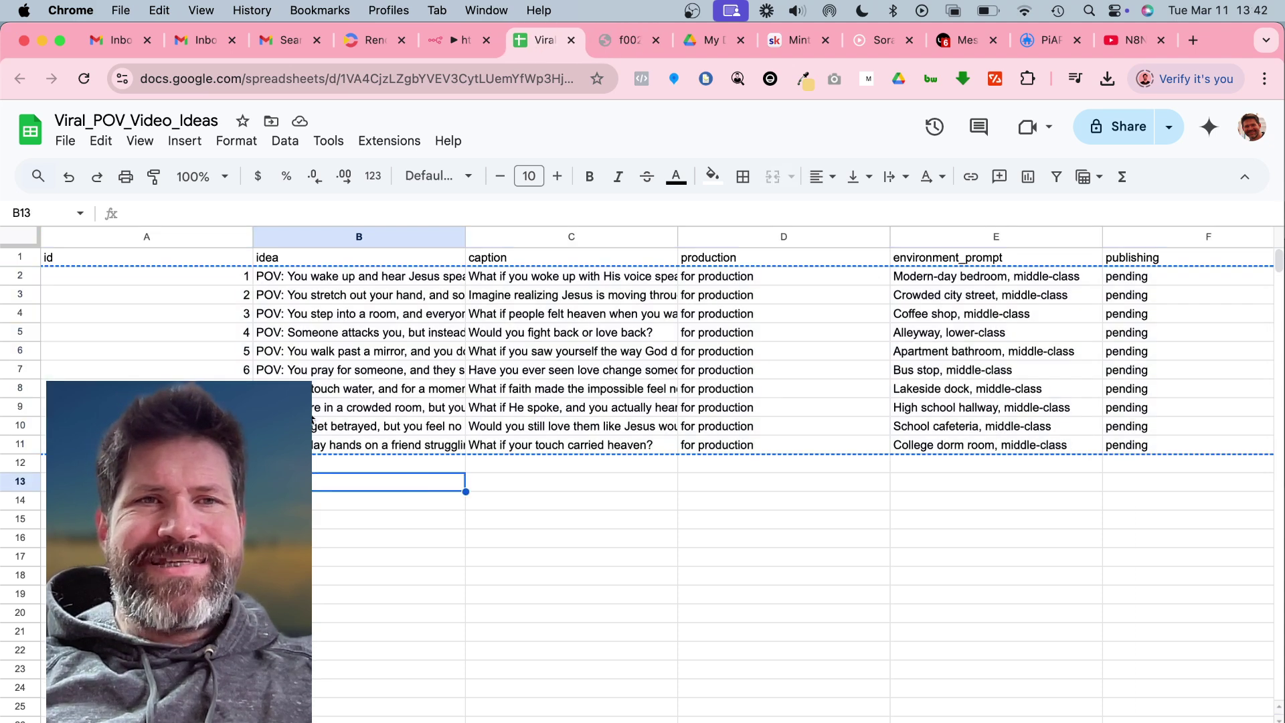
{"action": "scroll", "coordinate": [415, 476], "scroll_direction": "down", "scroll_amount": 1}
{"action": "scroll", "coordinate": [643, 452], "scroll_direction": "right", "scroll_amount": 2}
{"action": "scroll", "coordinate": [643, 452], "scroll_direction": "up", "scroll_amount": 3}
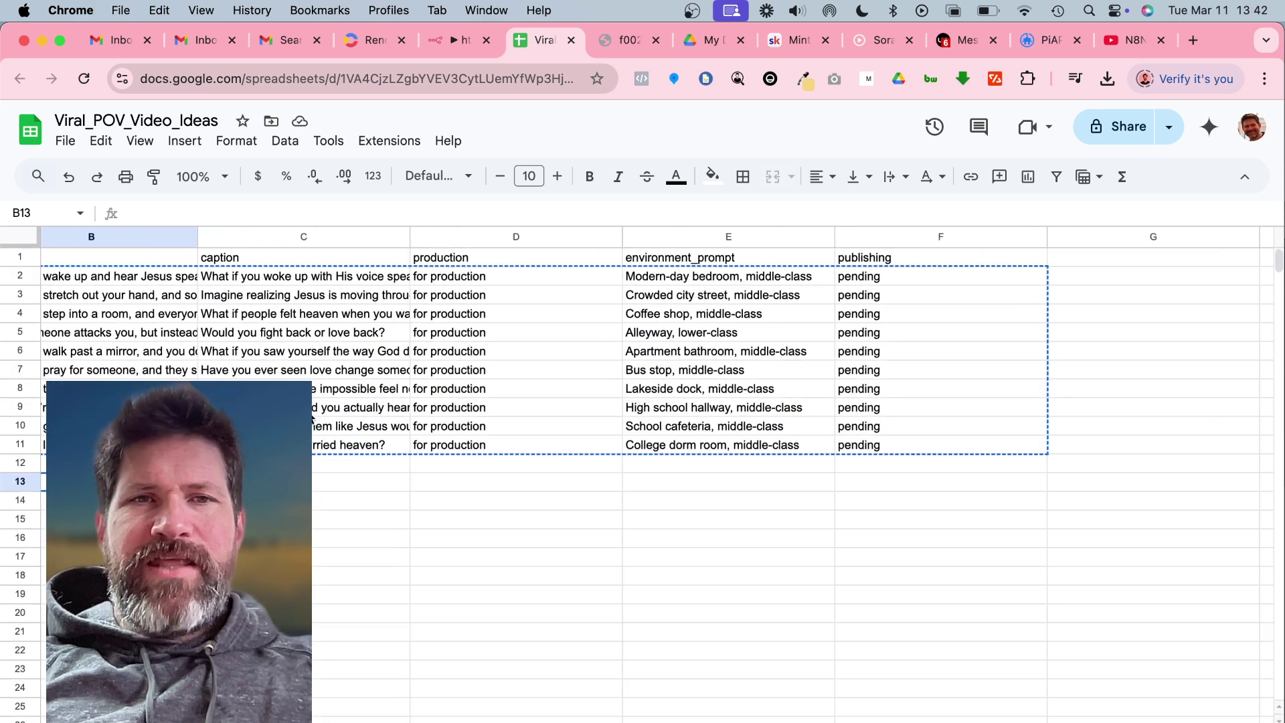
{"action": "scroll", "coordinate": [643, 452], "scroll_direction": "left", "scroll_amount": 1}
{"action": "scroll", "coordinate": [642, 451], "scroll_direction": "left", "scroll_amount": 1}
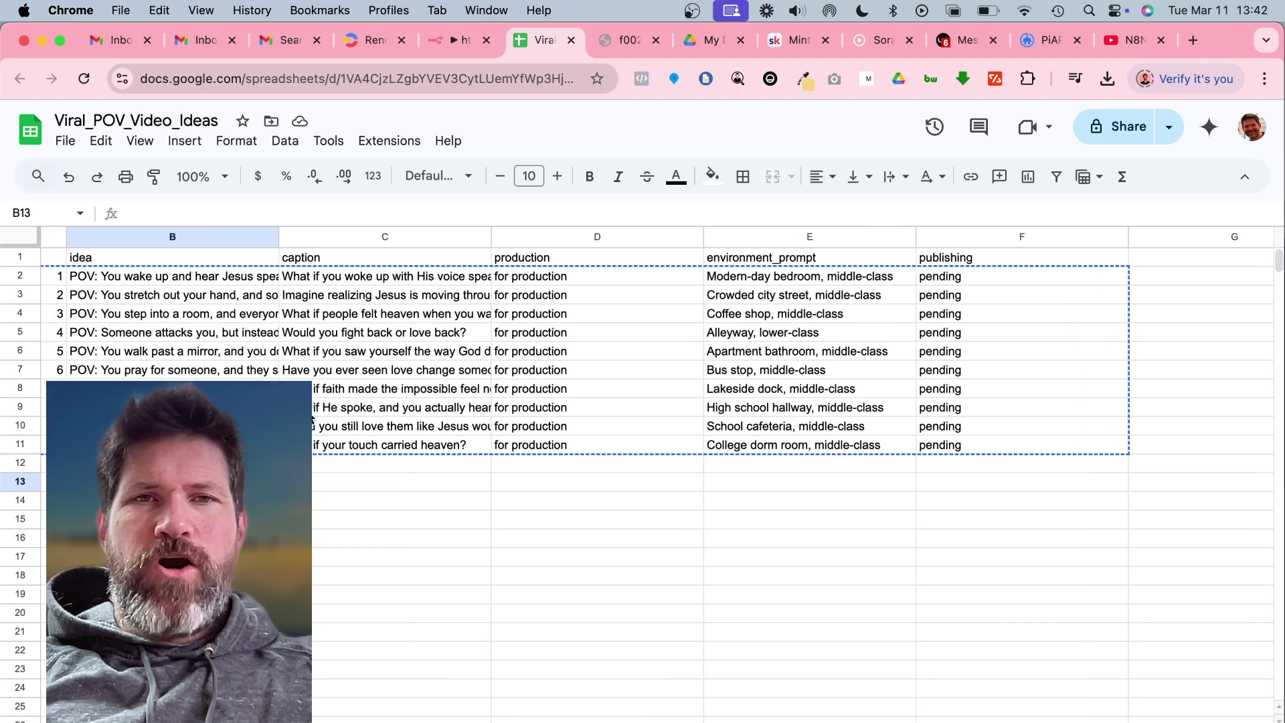
{"action": "left_click", "coordinate": [459, 40]}
{"action": "scroll", "coordinate": [582, 538], "scroll_direction": "down", "scroll_amount": 3}
{"action": "scroll", "coordinate": [562, 547], "scroll_direction": "down", "scroll_amount": 2}
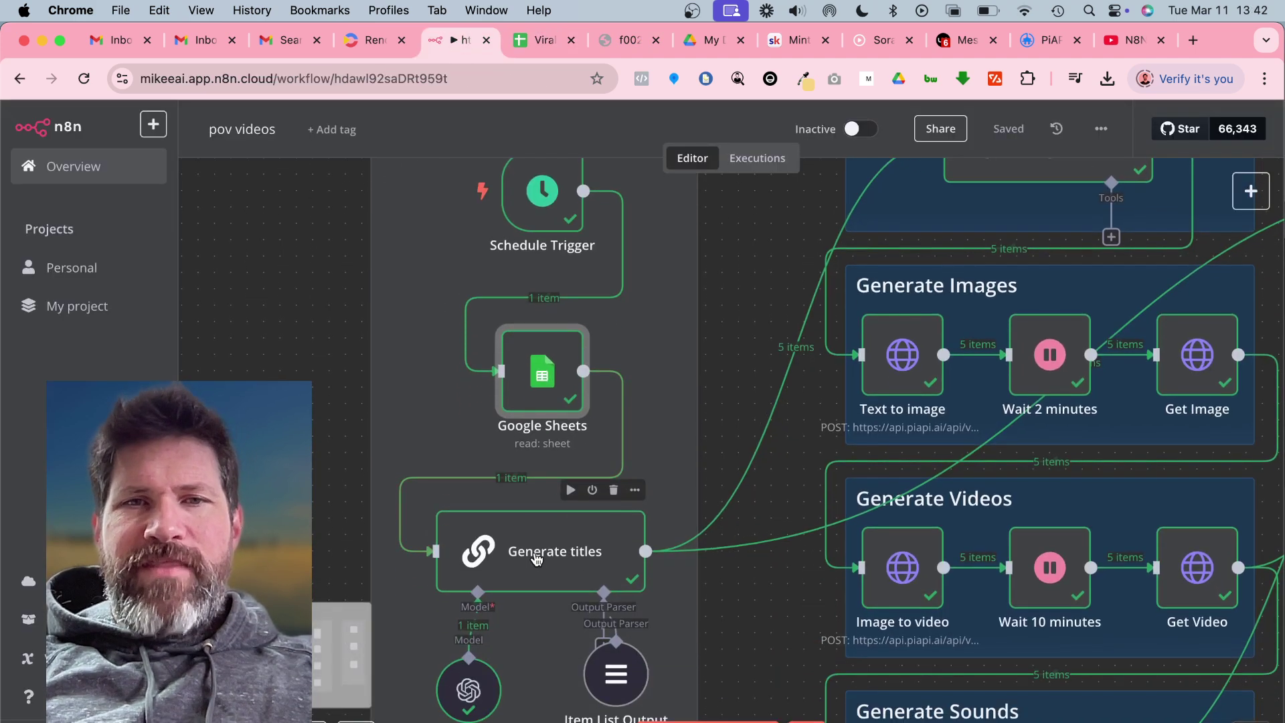
{"action": "scroll", "coordinate": [537, 558], "scroll_direction": "down", "scroll_amount": 2}
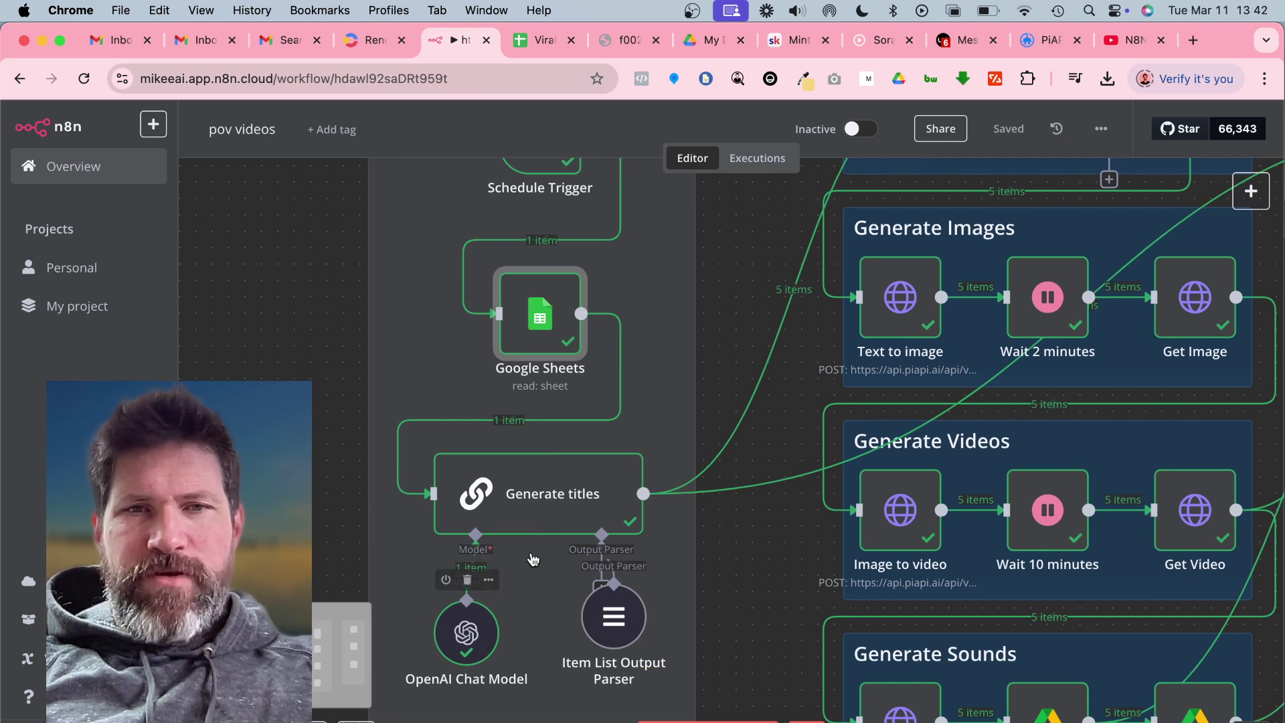
{"action": "scroll", "coordinate": [533, 559], "scroll_direction": "down", "scroll_amount": 2}
- Inspect the OpenAI Chat Model node's generated POV action prompts, then return to the canvas
{"action": "double_click", "coordinate": [465, 567]}
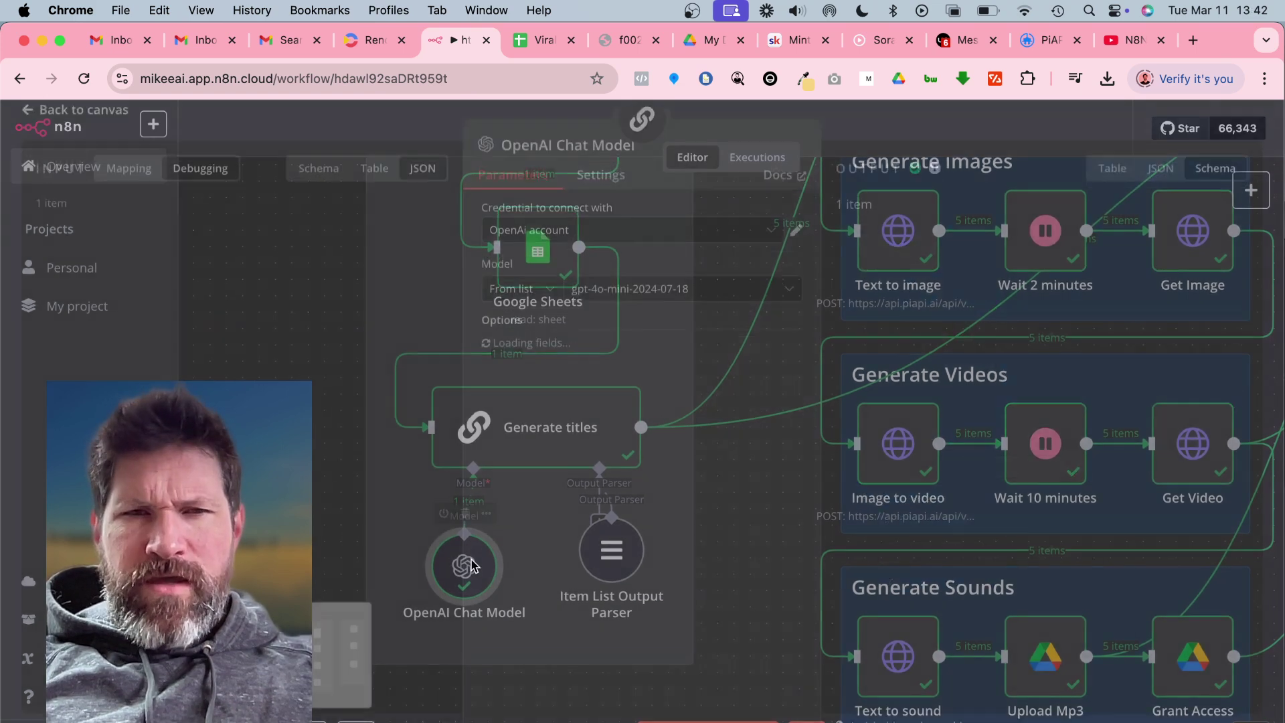
{"action": "scroll", "coordinate": [251, 302], "scroll_direction": "down", "scroll_amount": 5}
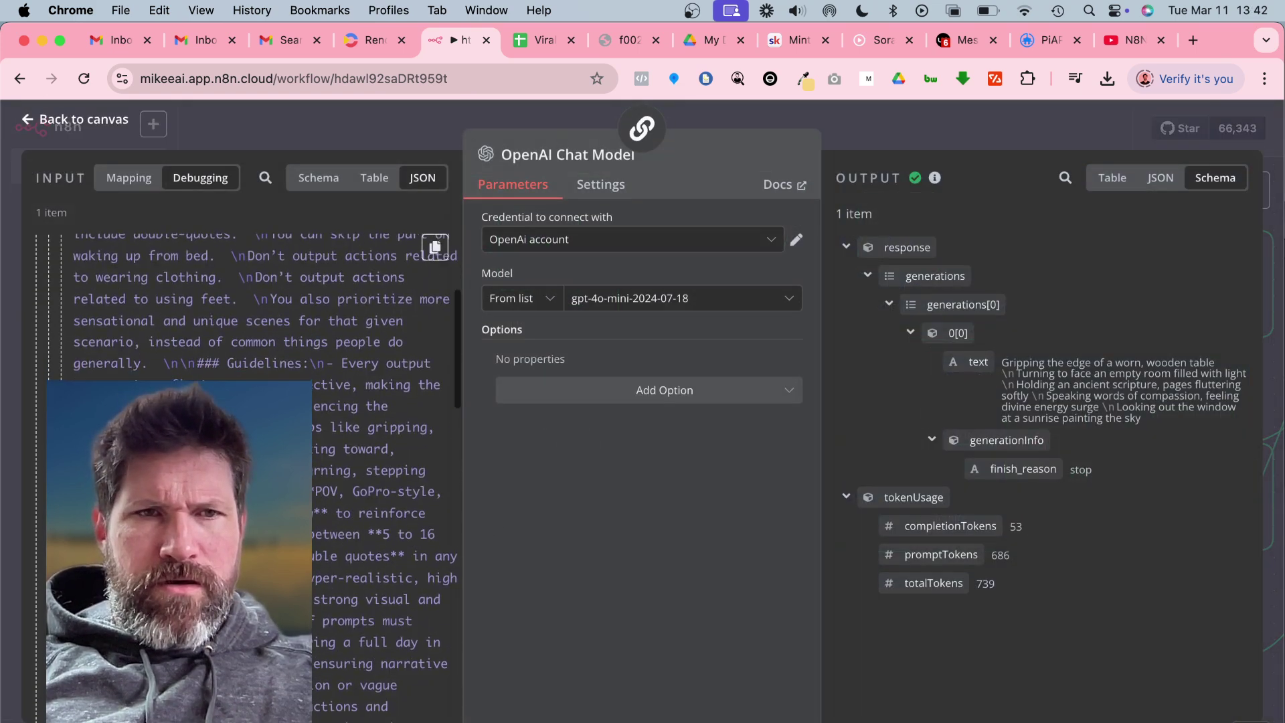
{"action": "scroll", "coordinate": [251, 301], "scroll_direction": "down", "scroll_amount": 5}
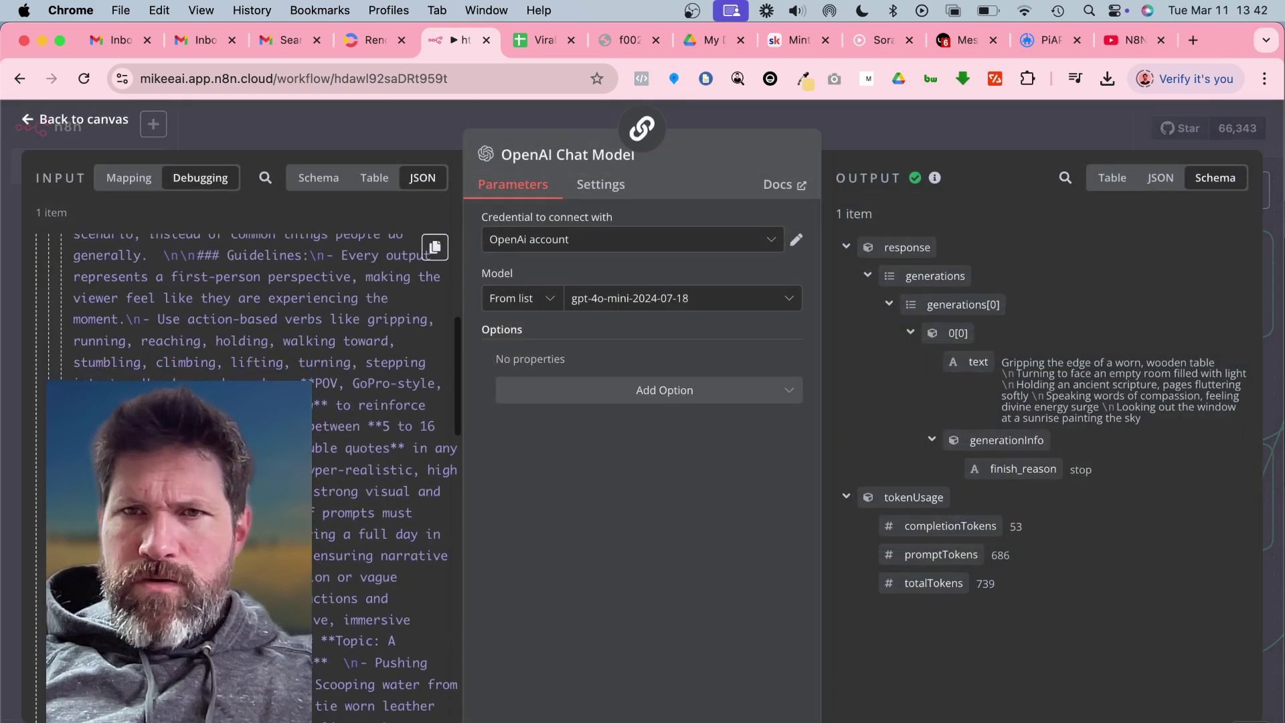
{"action": "left_click", "coordinate": [84, 120]}
{"action": "scroll", "coordinate": [793, 522], "scroll_direction": "up", "scroll_amount": 5}
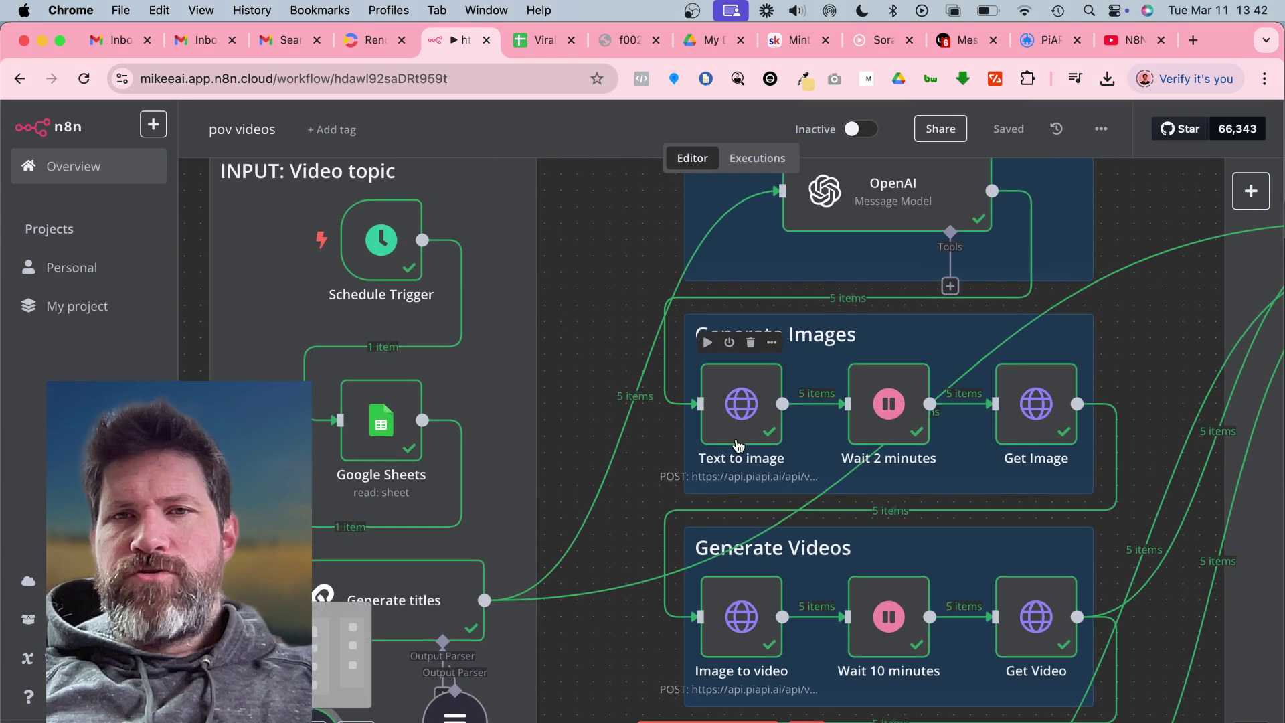
{"action": "scroll", "coordinate": [832, 348], "scroll_direction": "up", "scroll_amount": 3}
{"action": "scroll", "coordinate": [690, 571], "scroll_direction": "down", "scroll_amount": 3}
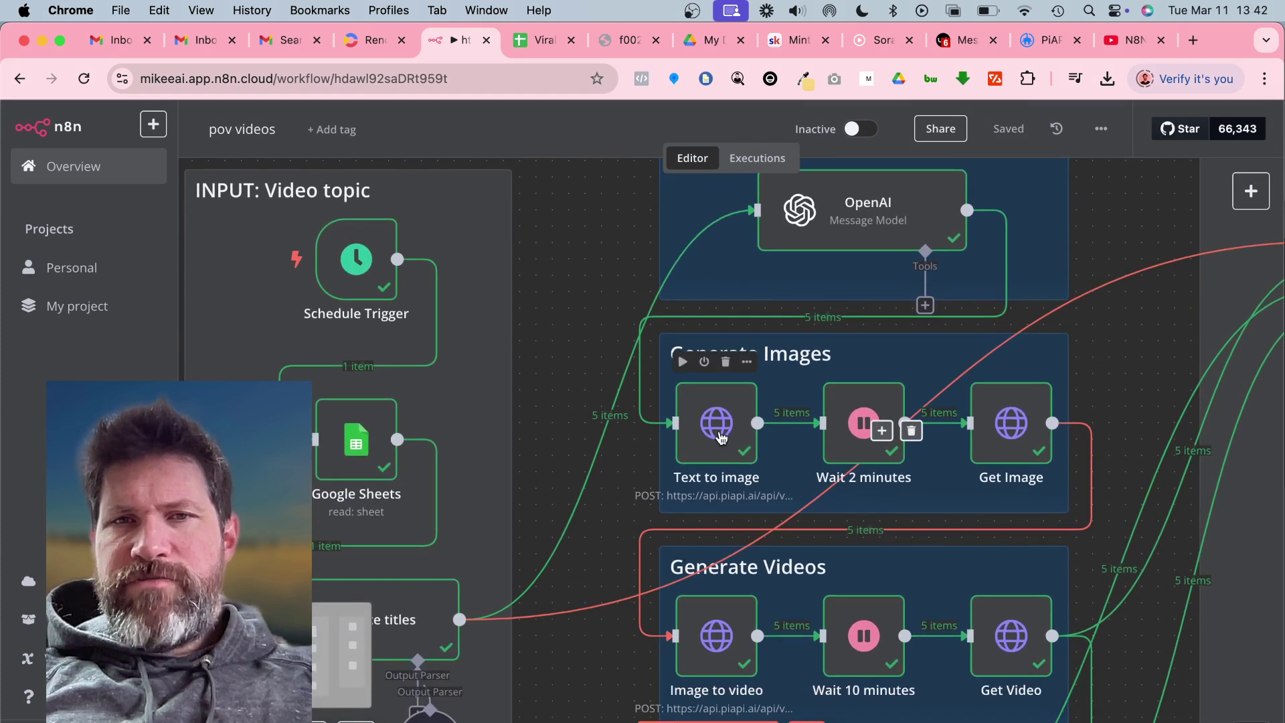
{"action": "scroll", "coordinate": [710, 432], "scroll_direction": "down", "scroll_amount": 3}
{"action": "scroll", "coordinate": [710, 431], "scroll_direction": "up", "scroll_amount": 5}
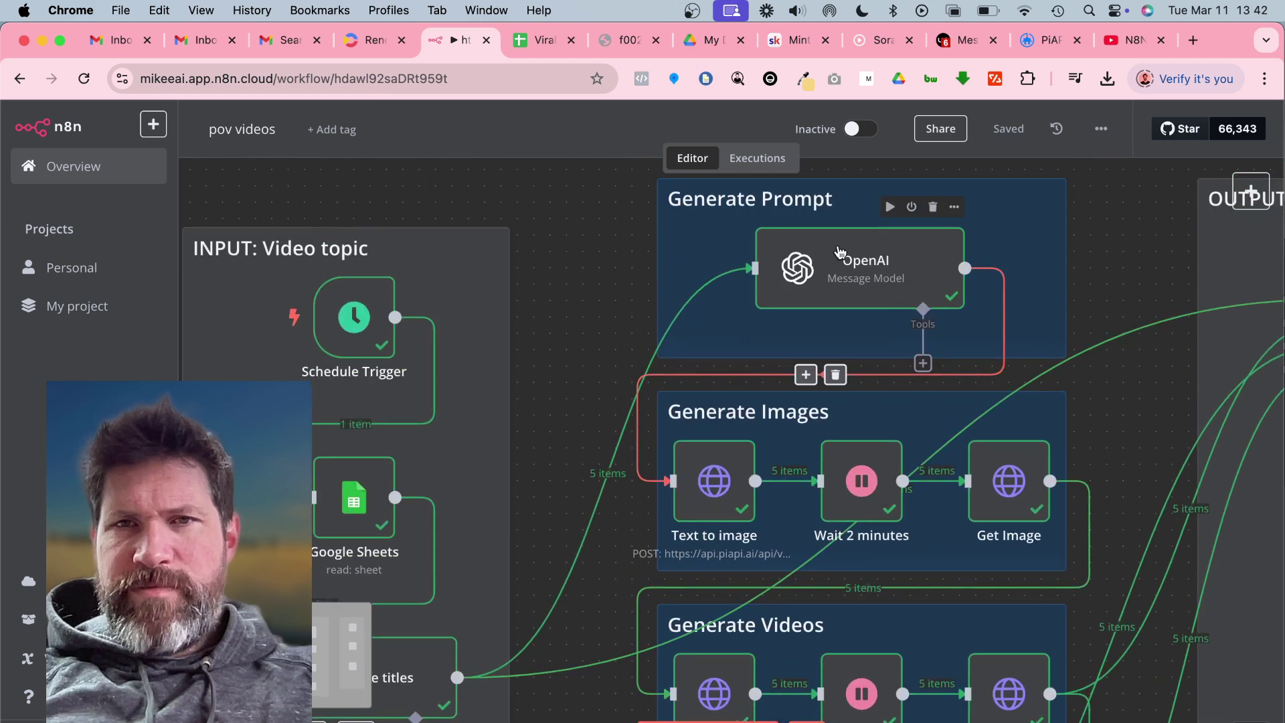
{"action": "double_click", "coordinate": [828, 288]}
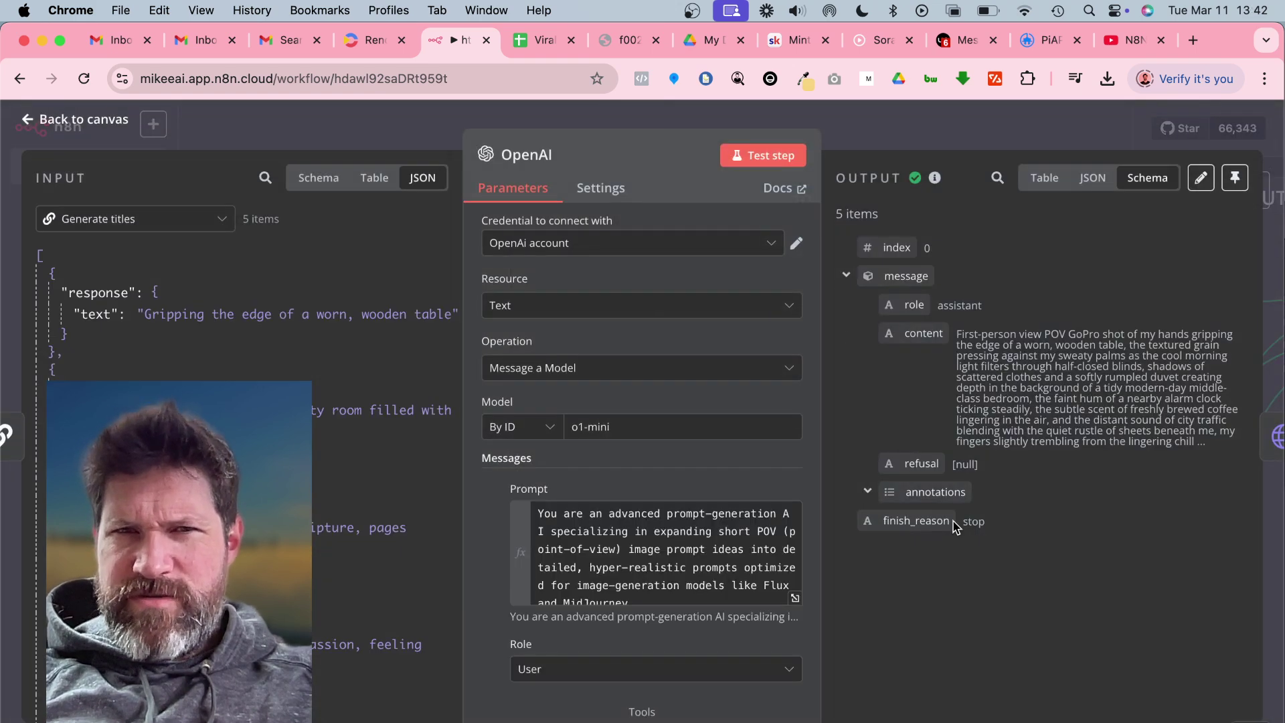
{"action": "scroll", "coordinate": [662, 542], "scroll_direction": "down", "scroll_amount": 8}
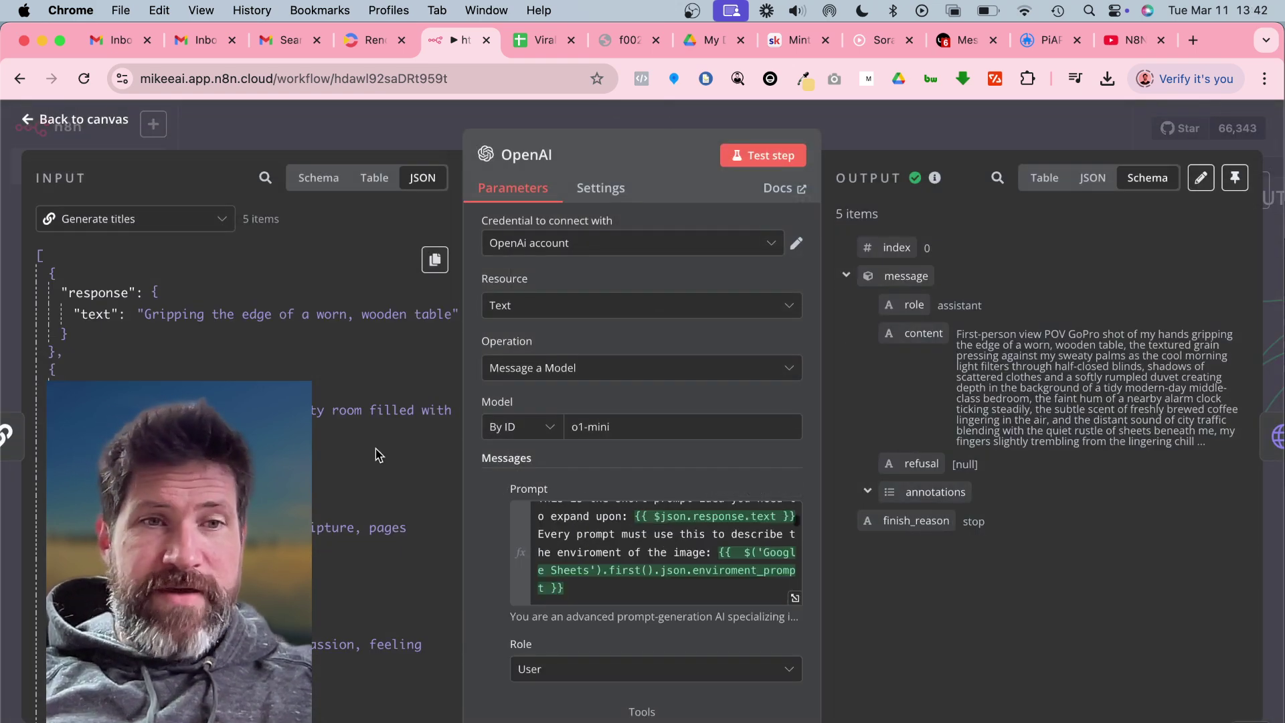
{"action": "scroll", "coordinate": [379, 454], "scroll_direction": "down", "scroll_amount": 5}
{"action": "scroll", "coordinate": [379, 453], "scroll_direction": "down", "scroll_amount": 3}
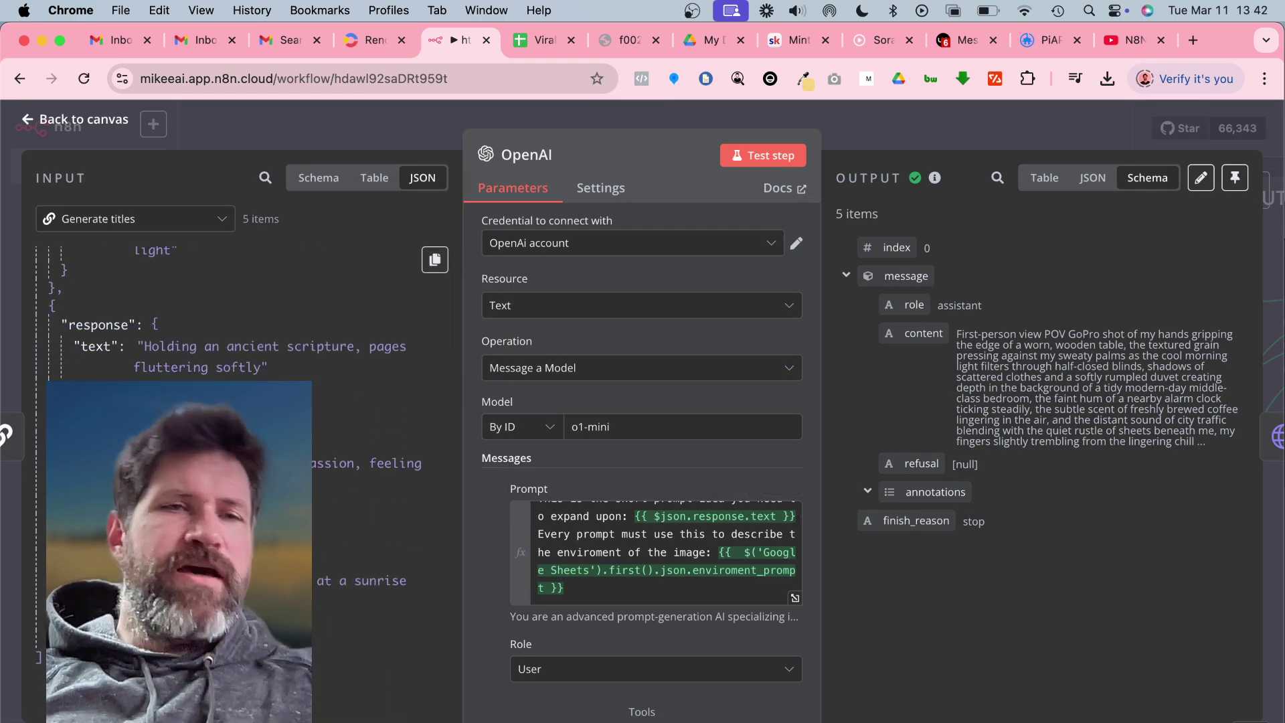
{"action": "scroll", "coordinate": [358, 500], "scroll_direction": "up", "scroll_amount": 5}
{"action": "scroll", "coordinate": [663, 542], "scroll_direction": "up", "scroll_amount": 8}
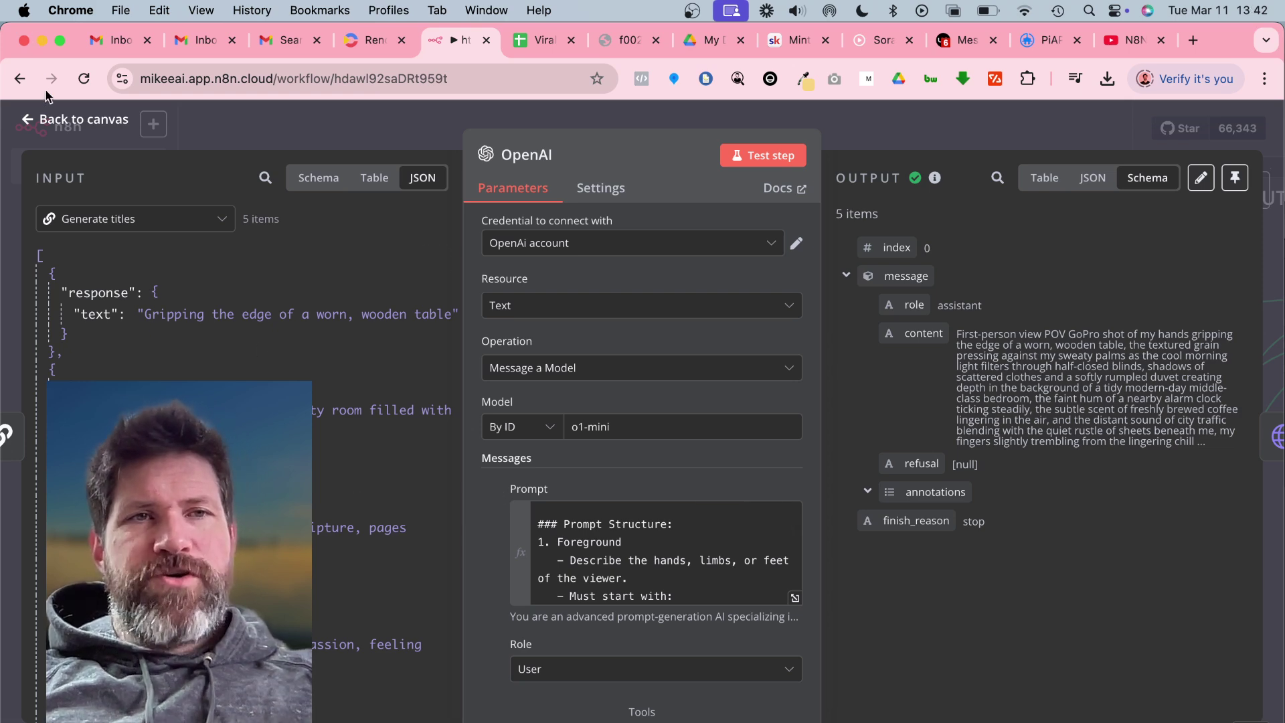
{"action": "left_click", "coordinate": [52, 124]}
{"action": "scroll", "coordinate": [679, 509], "scroll_direction": "down", "scroll_amount": 3}
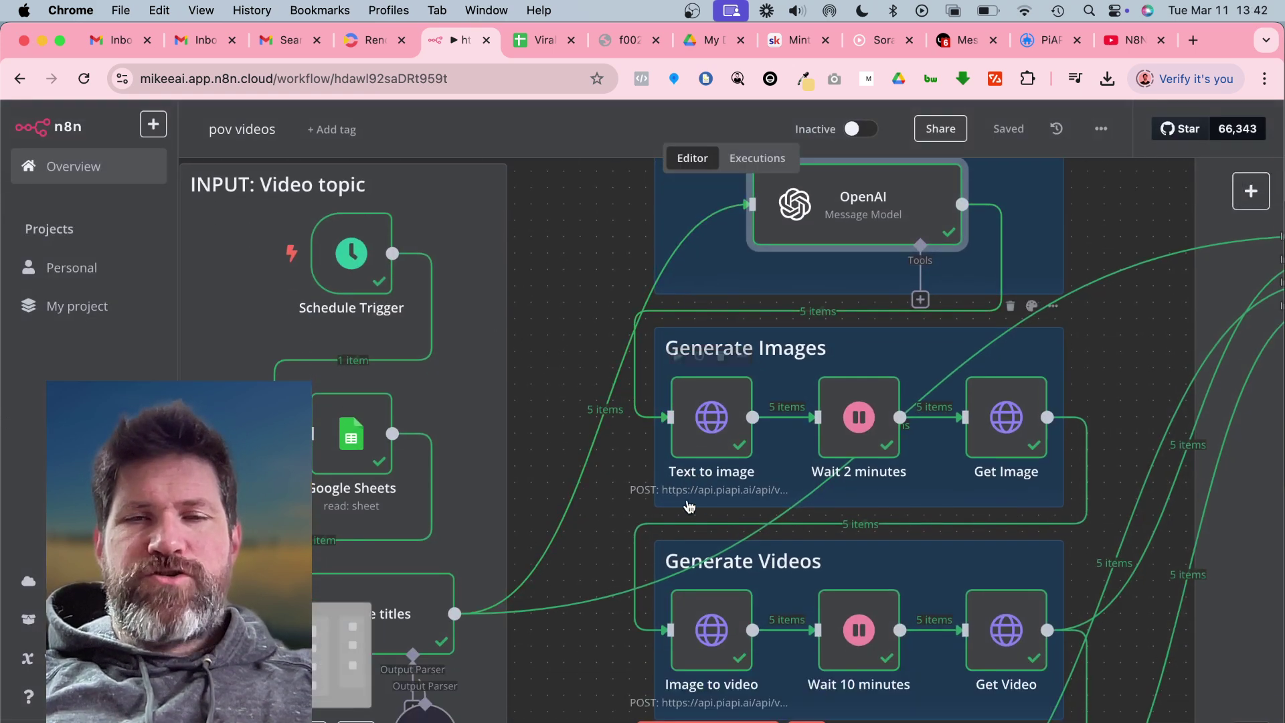
{"action": "scroll", "coordinate": [678, 510], "scroll_direction": "down", "scroll_amount": 2}
{"action": "scroll", "coordinate": [679, 509], "scroll_direction": "down", "scroll_amount": 3}
{"action": "scroll", "coordinate": [678, 509], "scroll_direction": "down", "scroll_amount": 5}
{"action": "scroll", "coordinate": [681, 510], "scroll_direction": "up", "scroll_amount": 3}
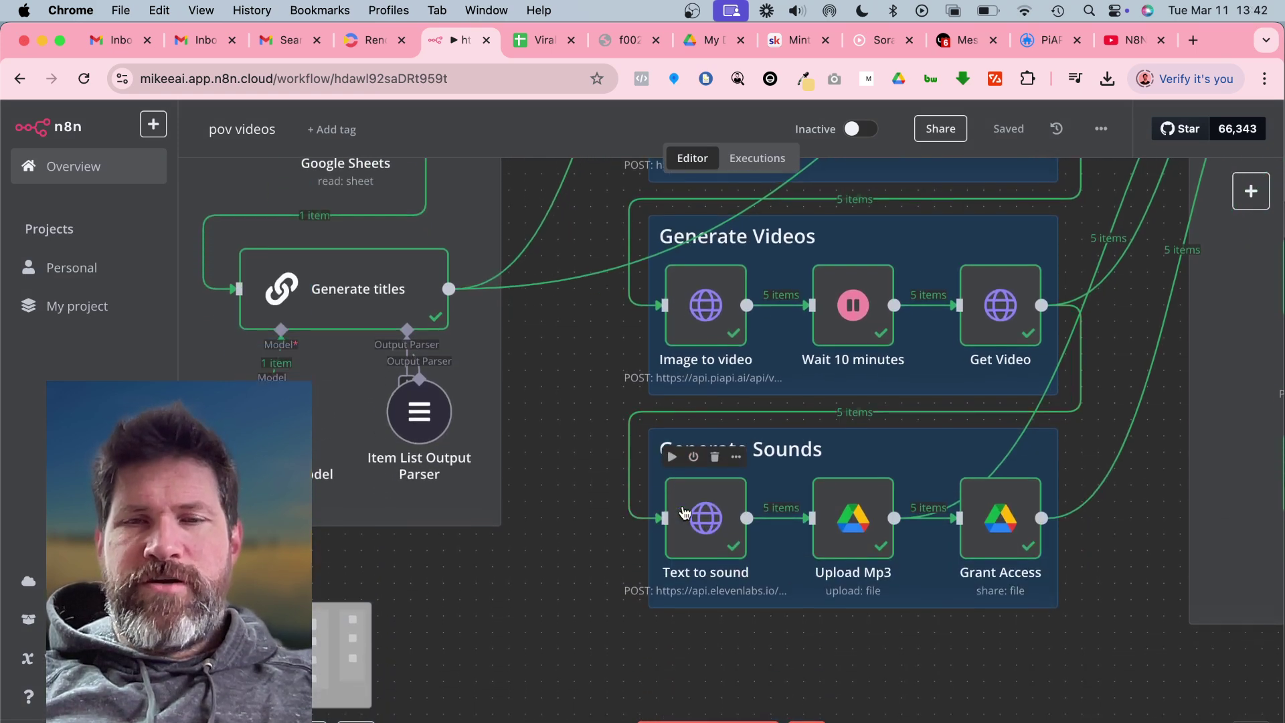
{"action": "scroll", "coordinate": [682, 512], "scroll_direction": "up", "scroll_amount": 2}
{"action": "scroll", "coordinate": [684, 511], "scroll_direction": "up", "scroll_amount": 2}
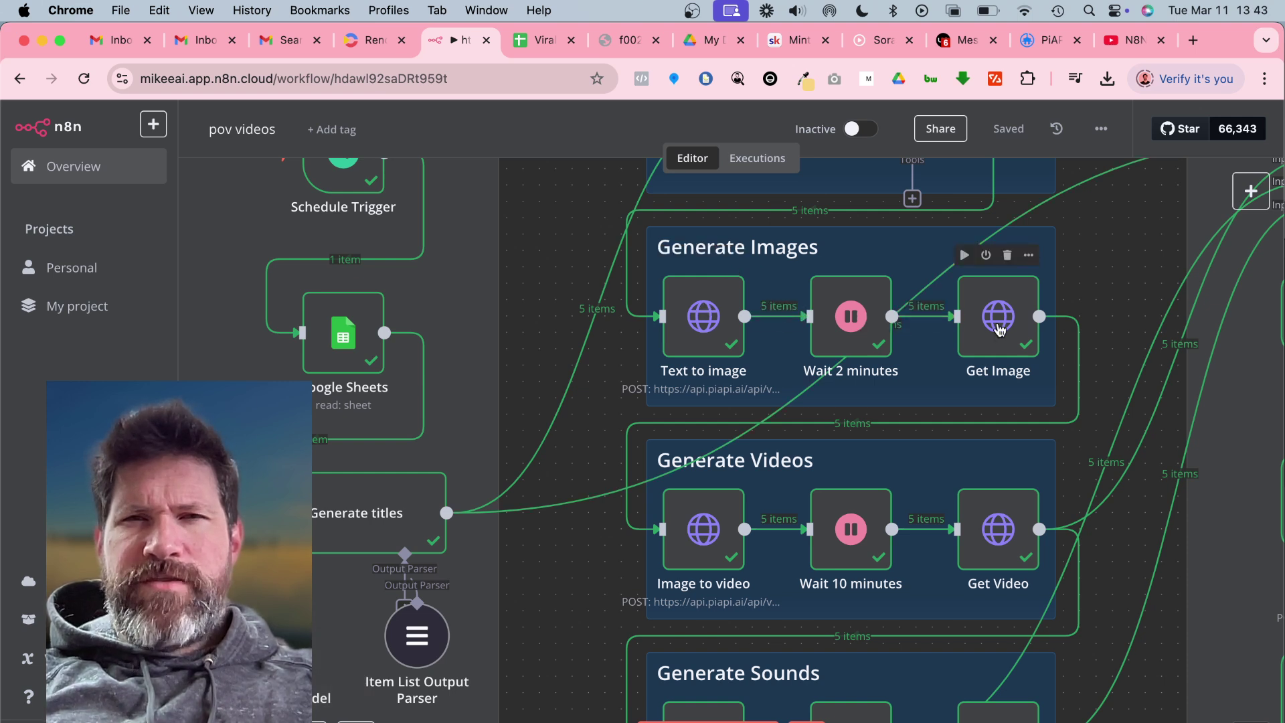
{"action": "mouse_move", "coordinate": [972, 341]}
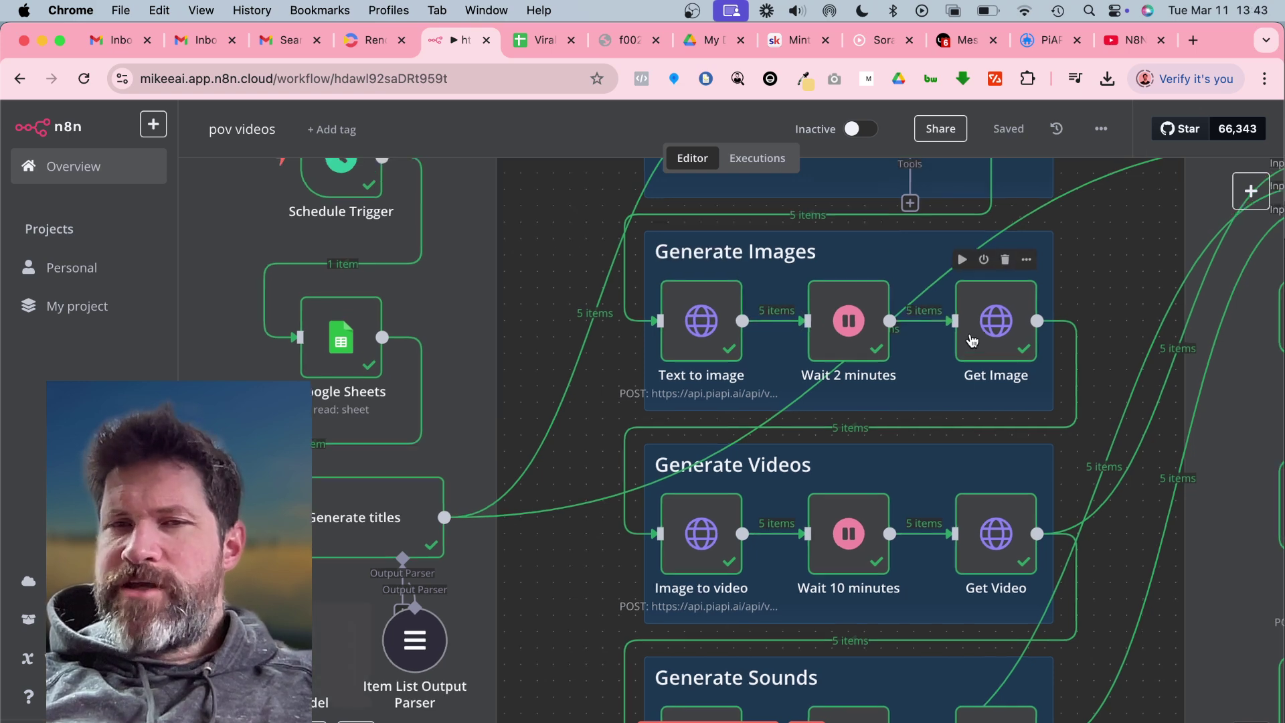
{"action": "scroll", "coordinate": [972, 344], "scroll_direction": "up", "scroll_amount": 4}
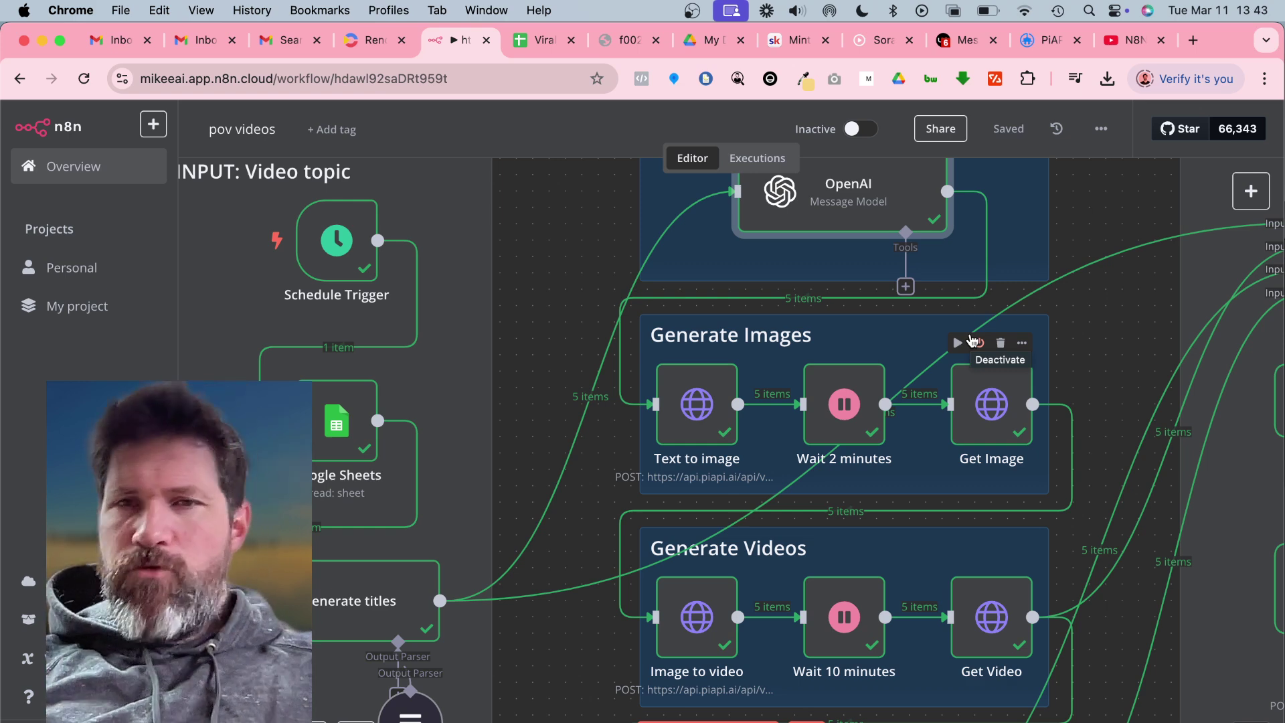
{"action": "scroll", "coordinate": [582, 367], "scroll_direction": "down", "scroll_amount": 2}
{"action": "scroll", "coordinate": [583, 368], "scroll_direction": "down", "scroll_amount": 2}
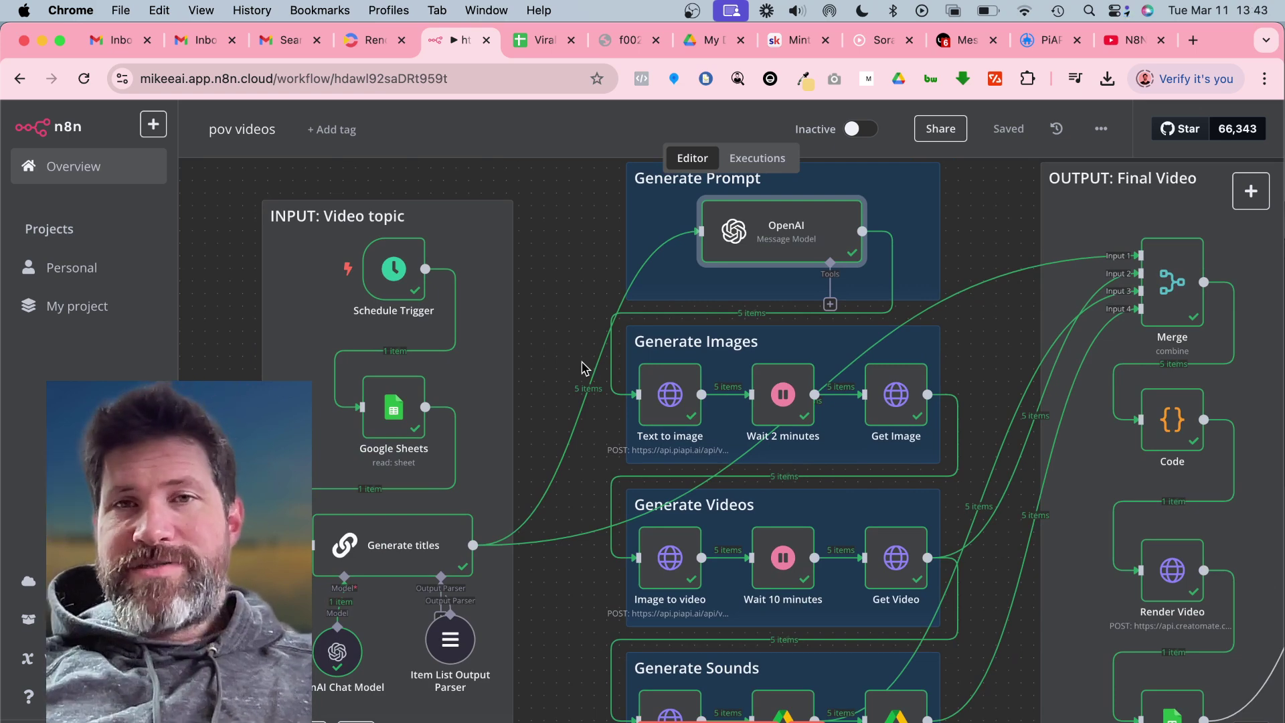
{"action": "left_click_drag", "start_coordinate": [946, 512], "coordinate": [771, 411]}
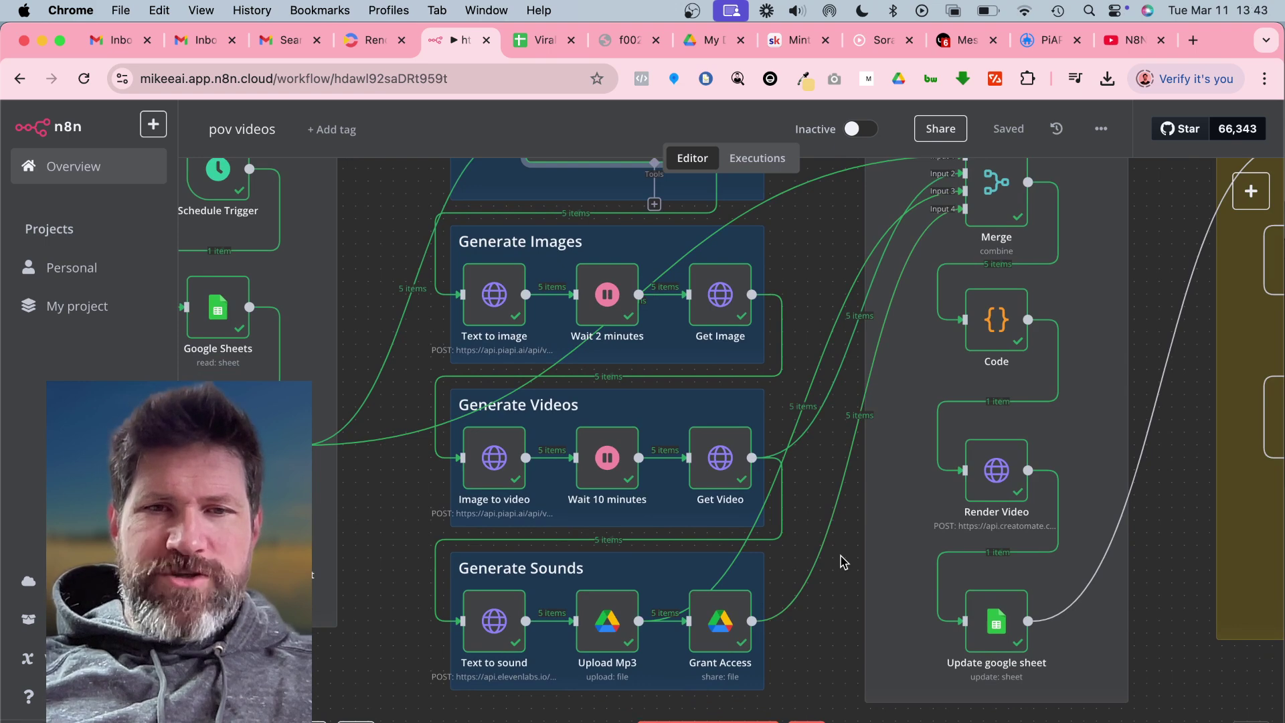
{"action": "mouse_move", "coordinate": [841, 482]}
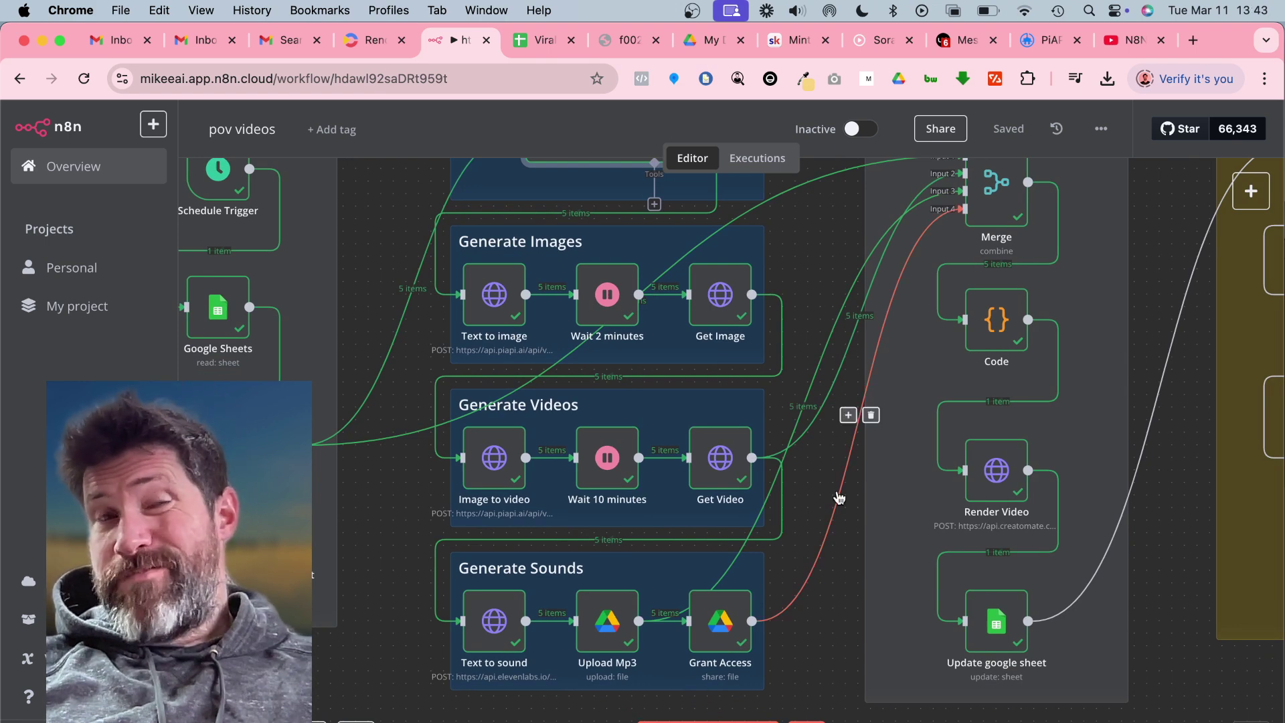
{"action": "scroll", "coordinate": [907, 623], "scroll_direction": "up", "scroll_amount": 3}
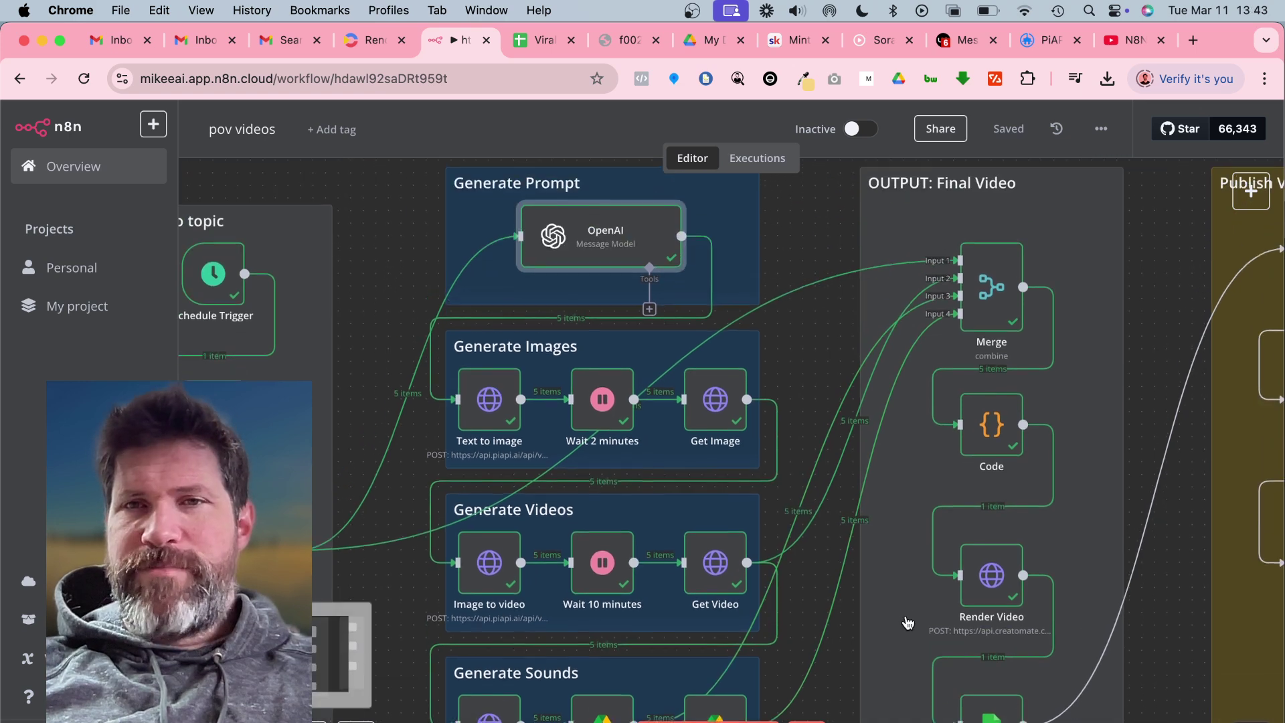
{"action": "scroll", "coordinate": [907, 624], "scroll_direction": "up", "scroll_amount": 2}
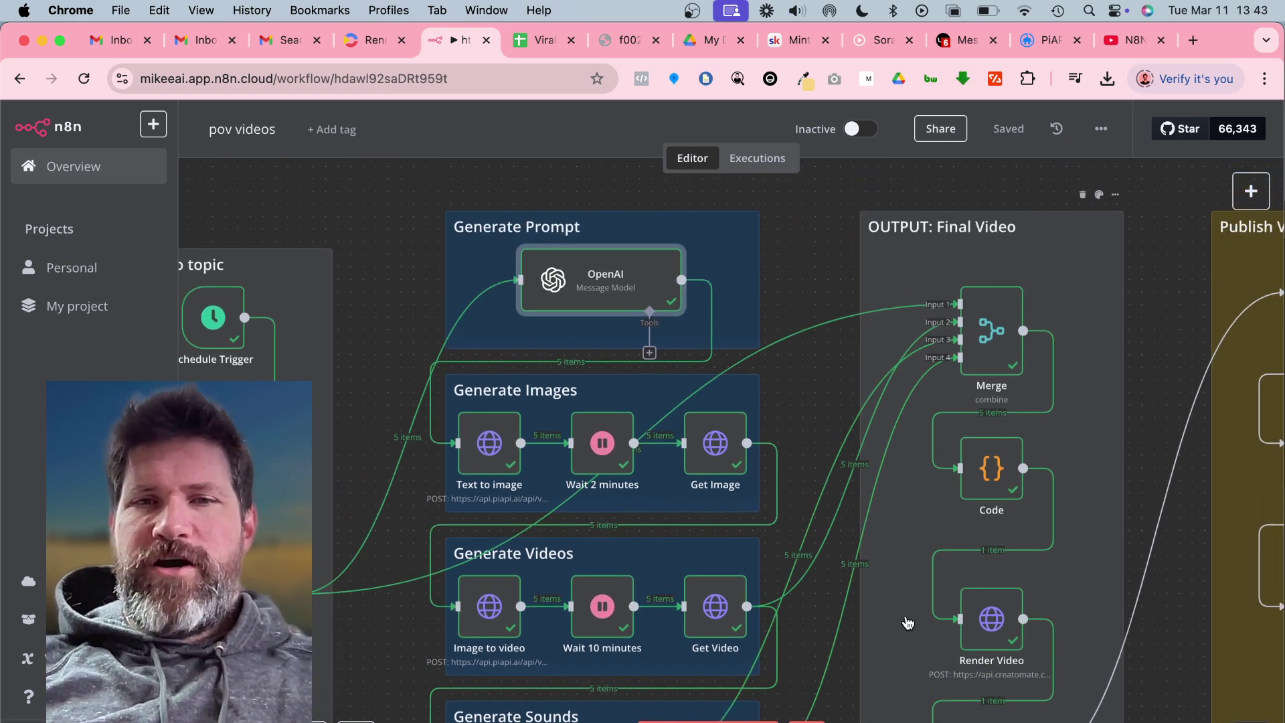
{"action": "scroll", "coordinate": [907, 624], "scroll_direction": "down", "scroll_amount": 3}
{"action": "scroll", "coordinate": [906, 623], "scroll_direction": "down", "scroll_amount": 2}
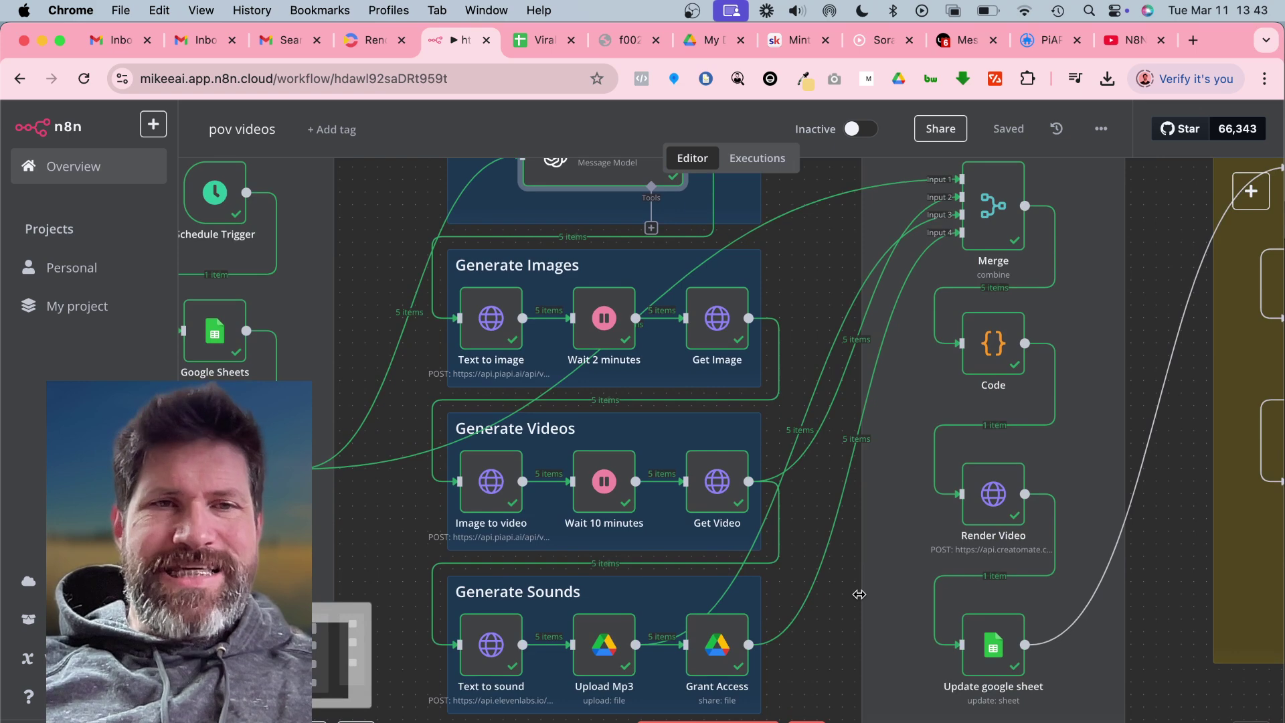
{"action": "left_click_drag", "start_coordinate": [833, 571], "coordinate": [860, 594]}
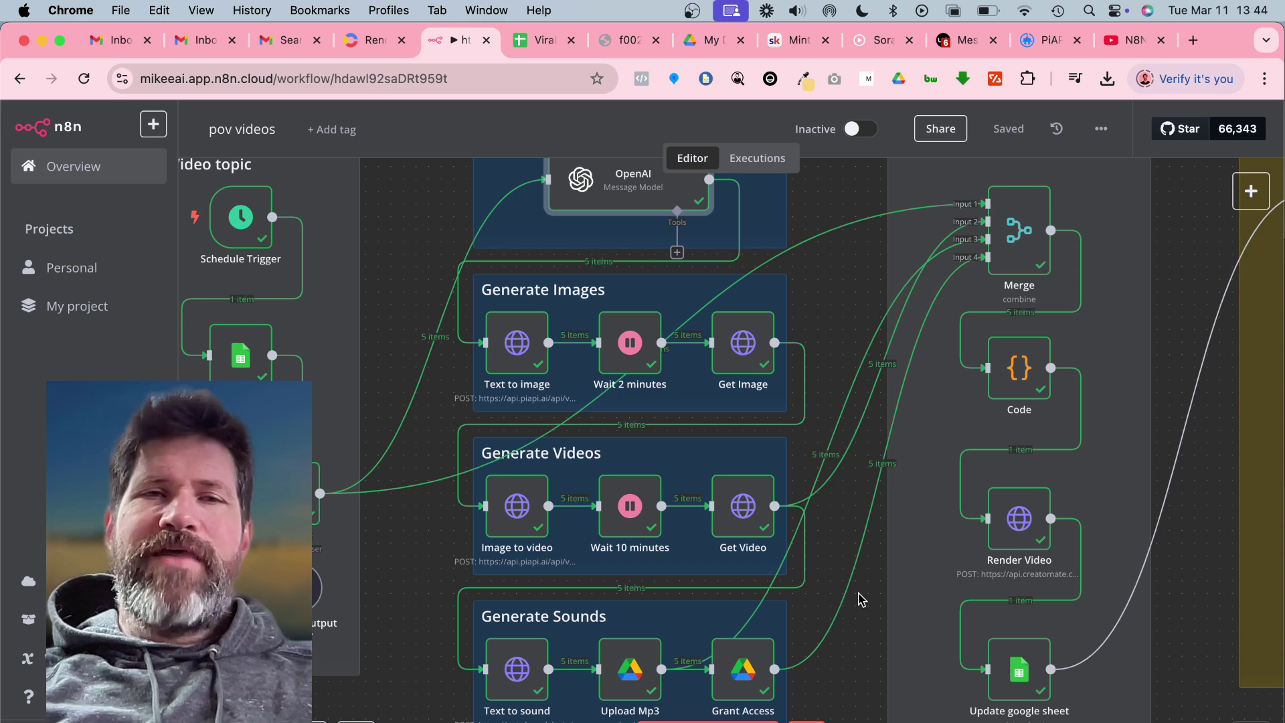
{"action": "key", "text": "1"}
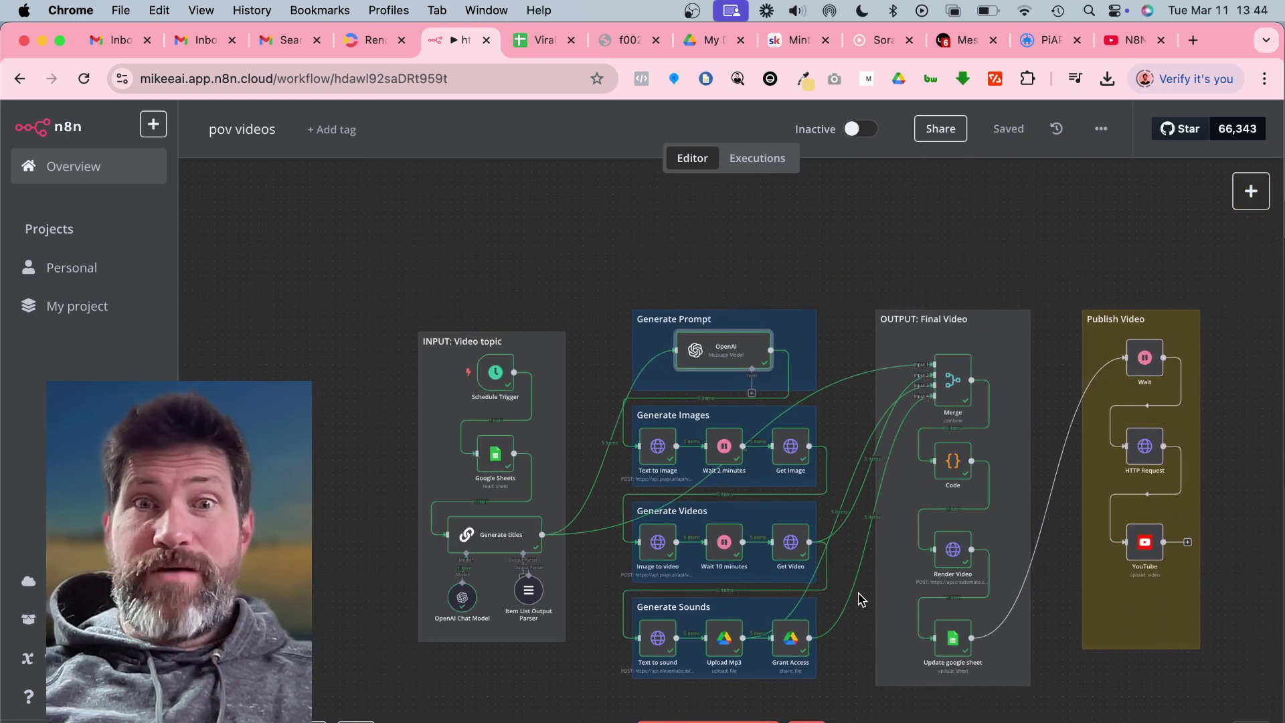
{"action": "scroll", "coordinate": [893, 542], "scroll_direction": "up", "scroll_amount": 3}
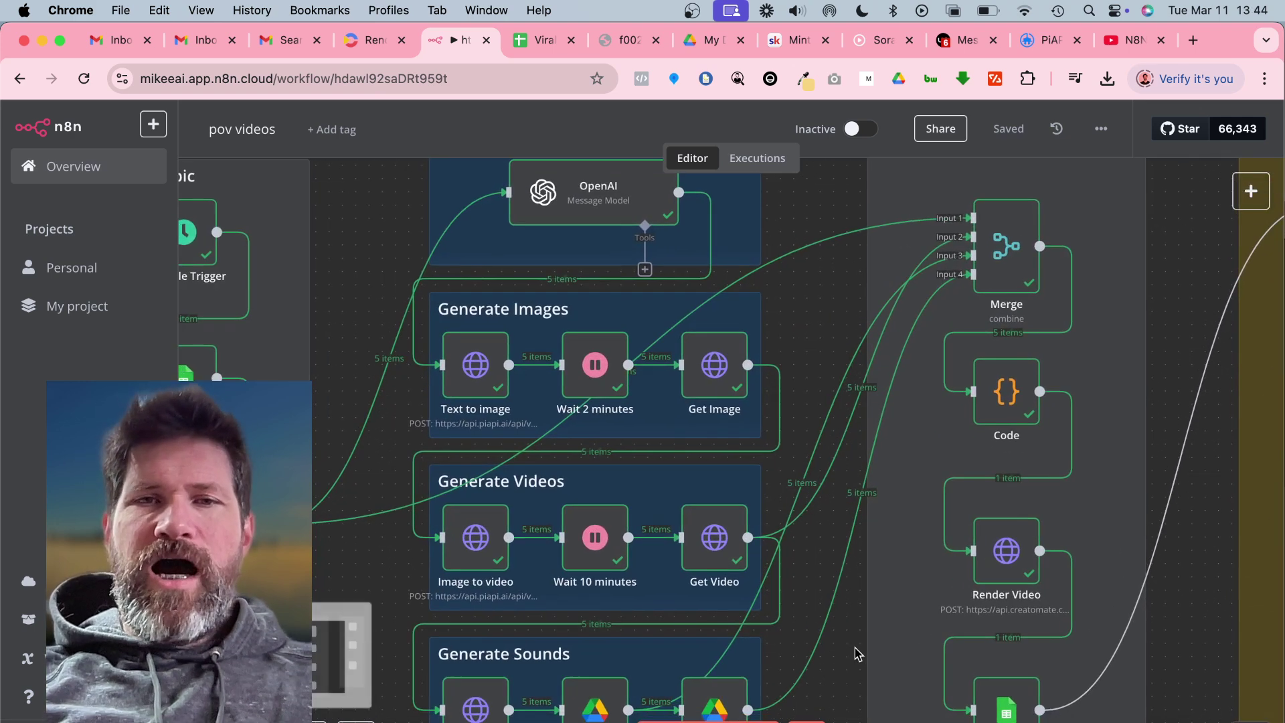
{"action": "scroll", "coordinate": [859, 653], "scroll_direction": "down", "scroll_amount": 5}
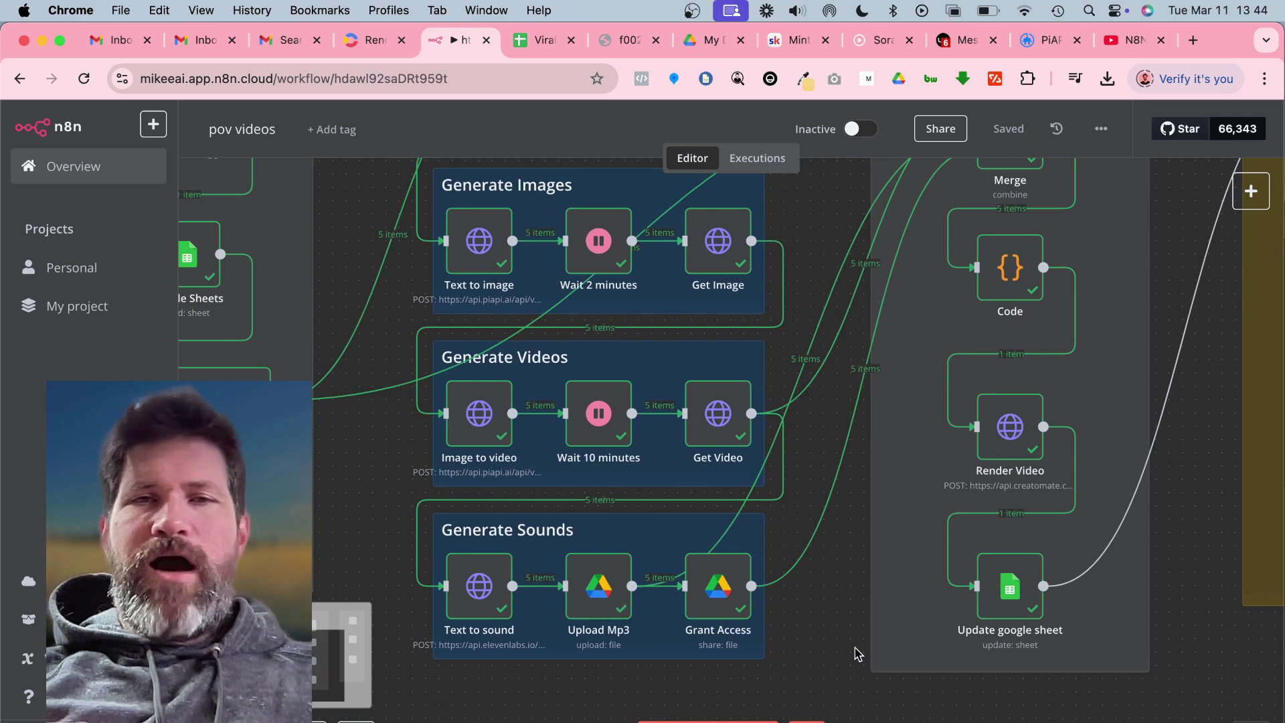
{"action": "scroll", "coordinate": [859, 653], "scroll_direction": "down", "scroll_amount": 4}
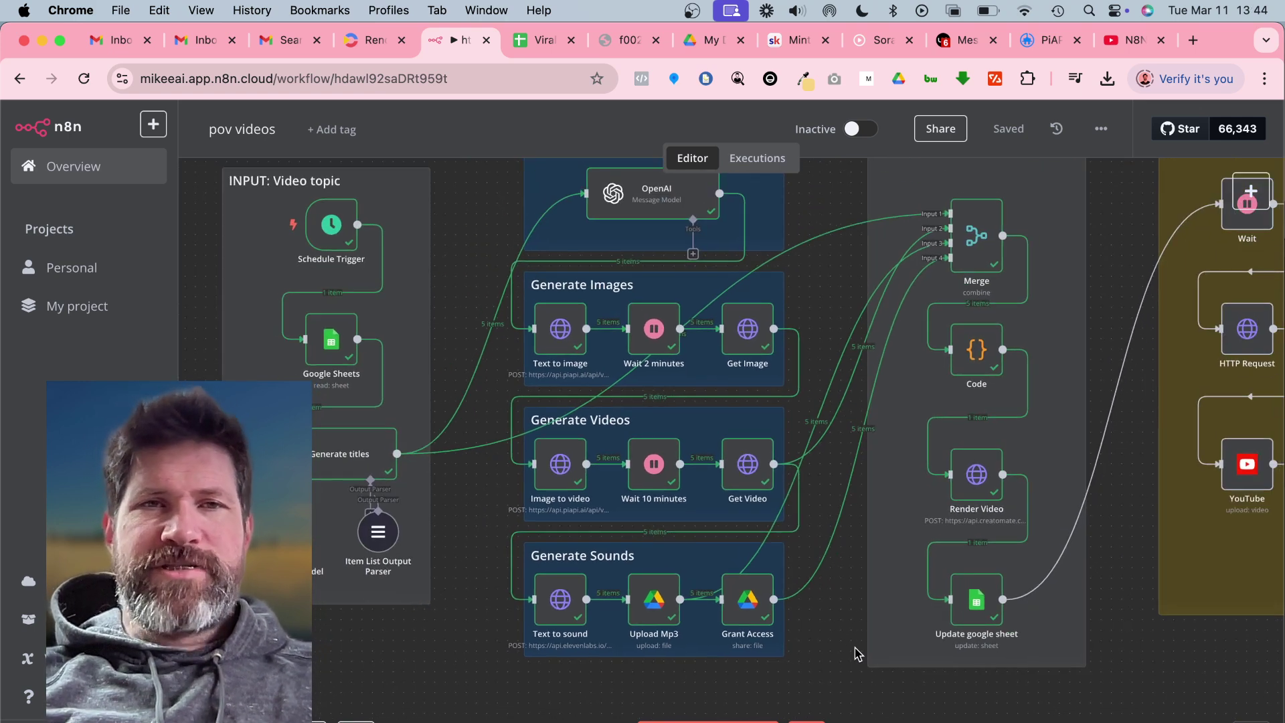
{"action": "scroll", "coordinate": [857, 654], "scroll_direction": "down", "scroll_amount": 3}
{"action": "scroll", "coordinate": [859, 654], "scroll_direction": "down", "scroll_amount": 1}
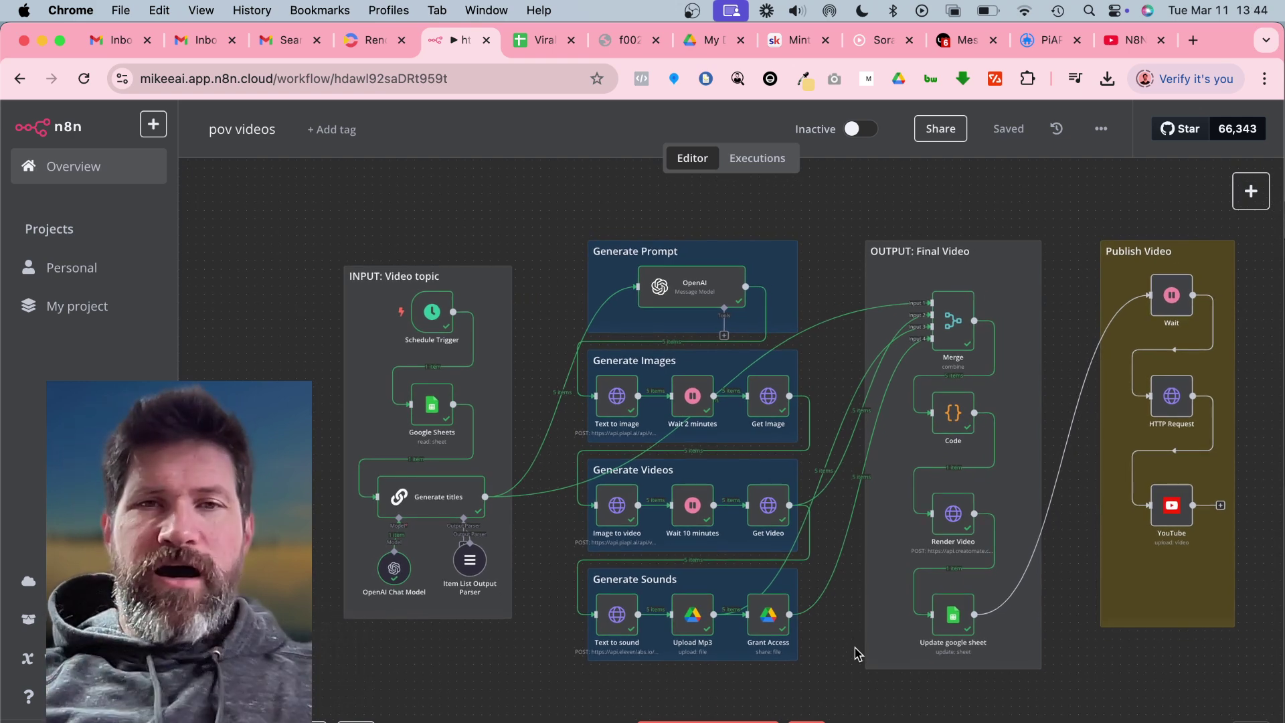
{"action": "scroll", "coordinate": [858, 653], "scroll_direction": "up", "scroll_amount": 3}
{"action": "scroll", "coordinate": [858, 653], "scroll_direction": "up", "scroll_amount": 2}
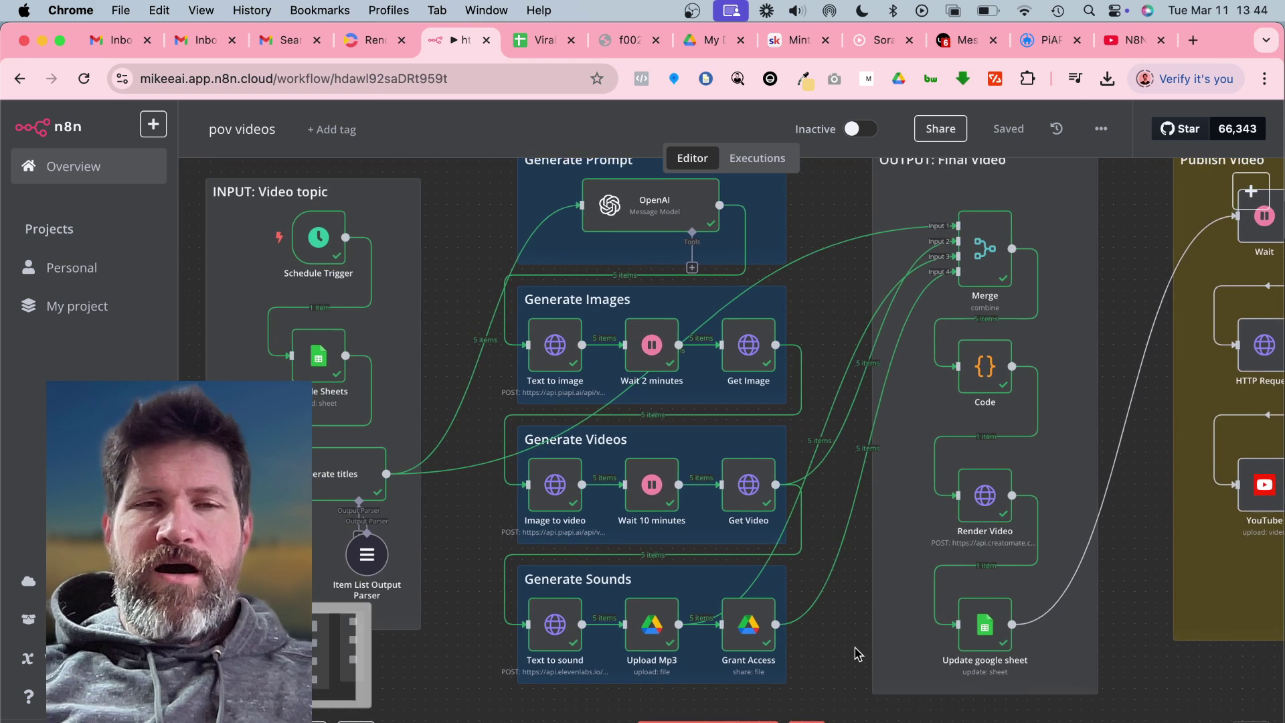